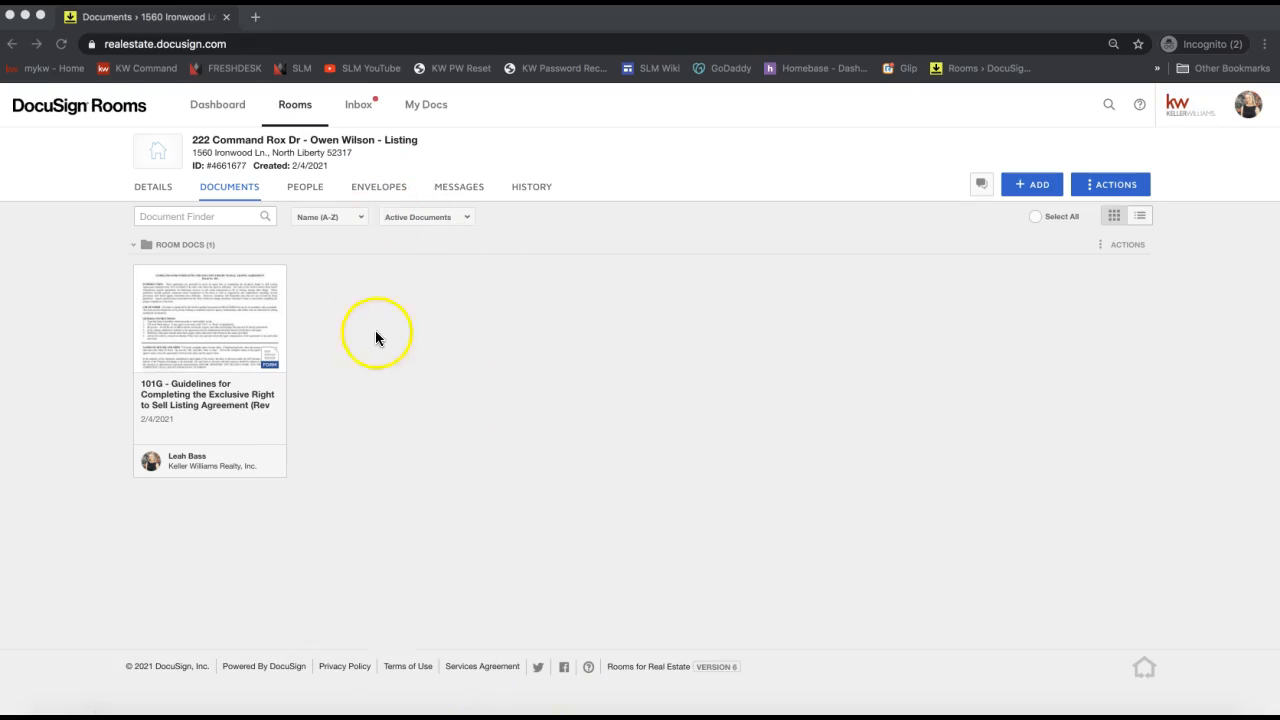
Step: Open the room's envelopes and inspect the details of the envelope marked Needs My Signature, returning to the envelope list
{"action": "left_click", "coordinate": [372, 190]}
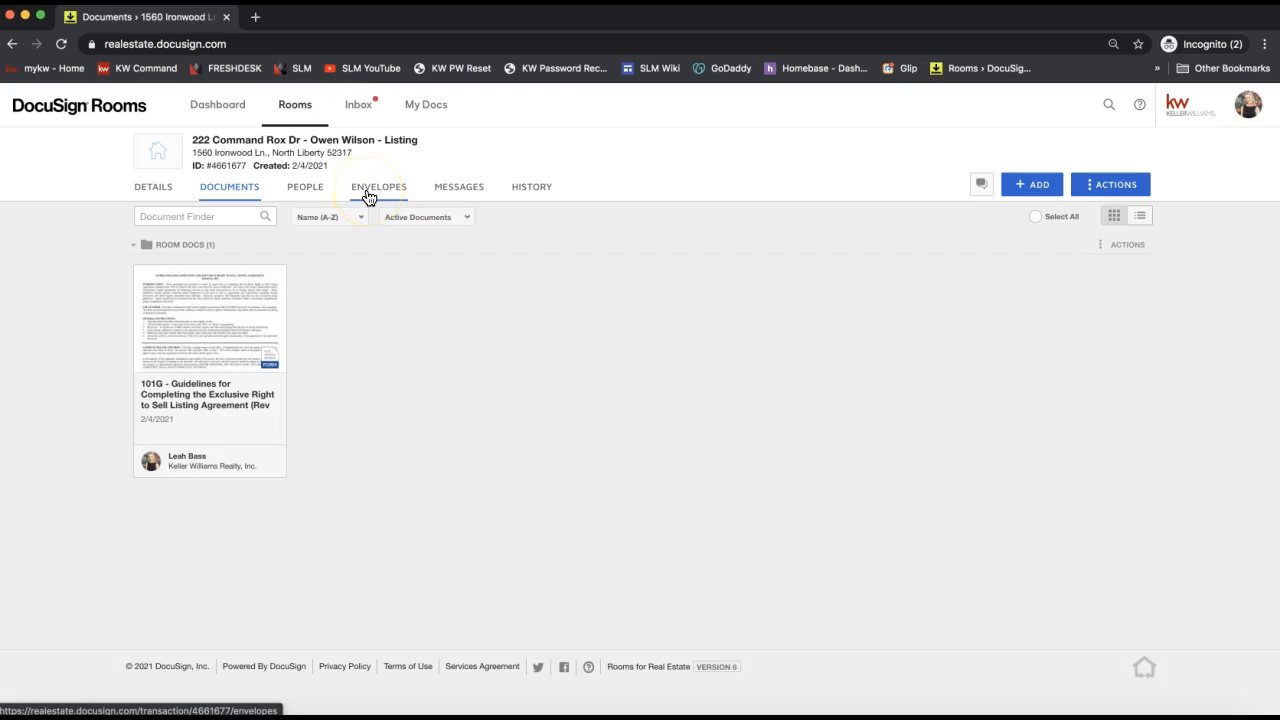
{"action": "left_click", "coordinate": [367, 190]}
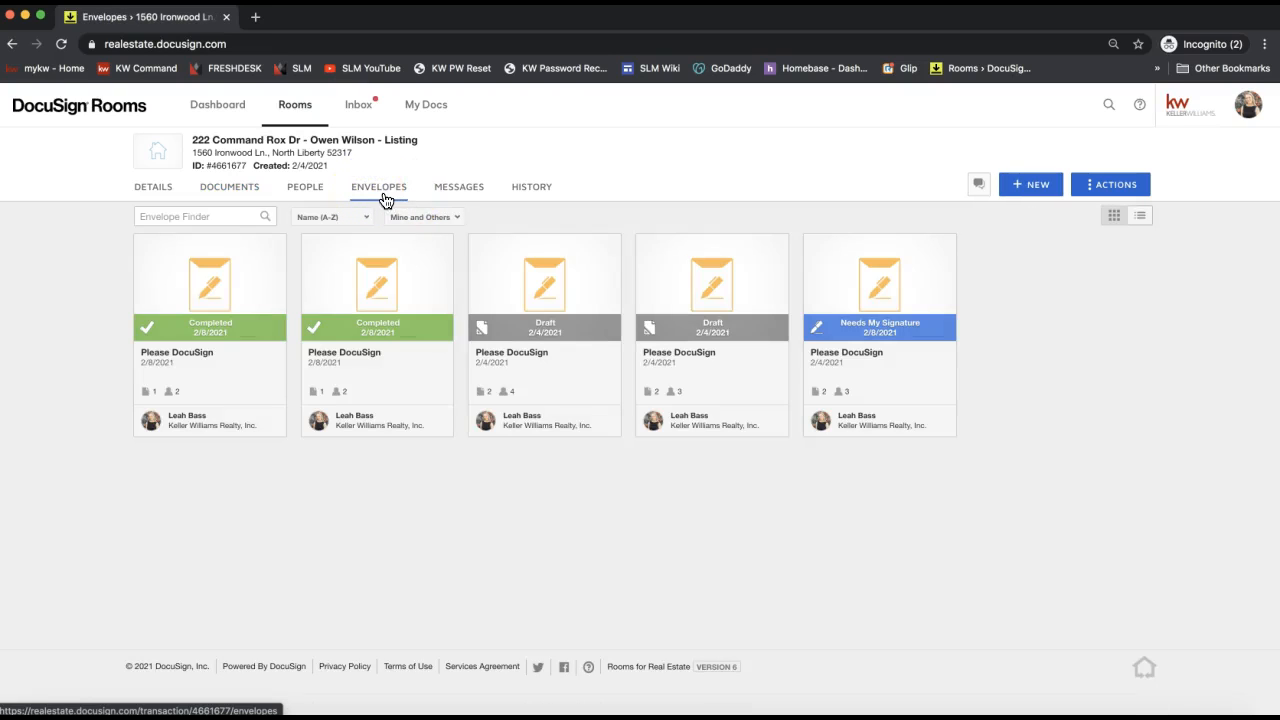
{"action": "left_click", "coordinate": [866, 336]}
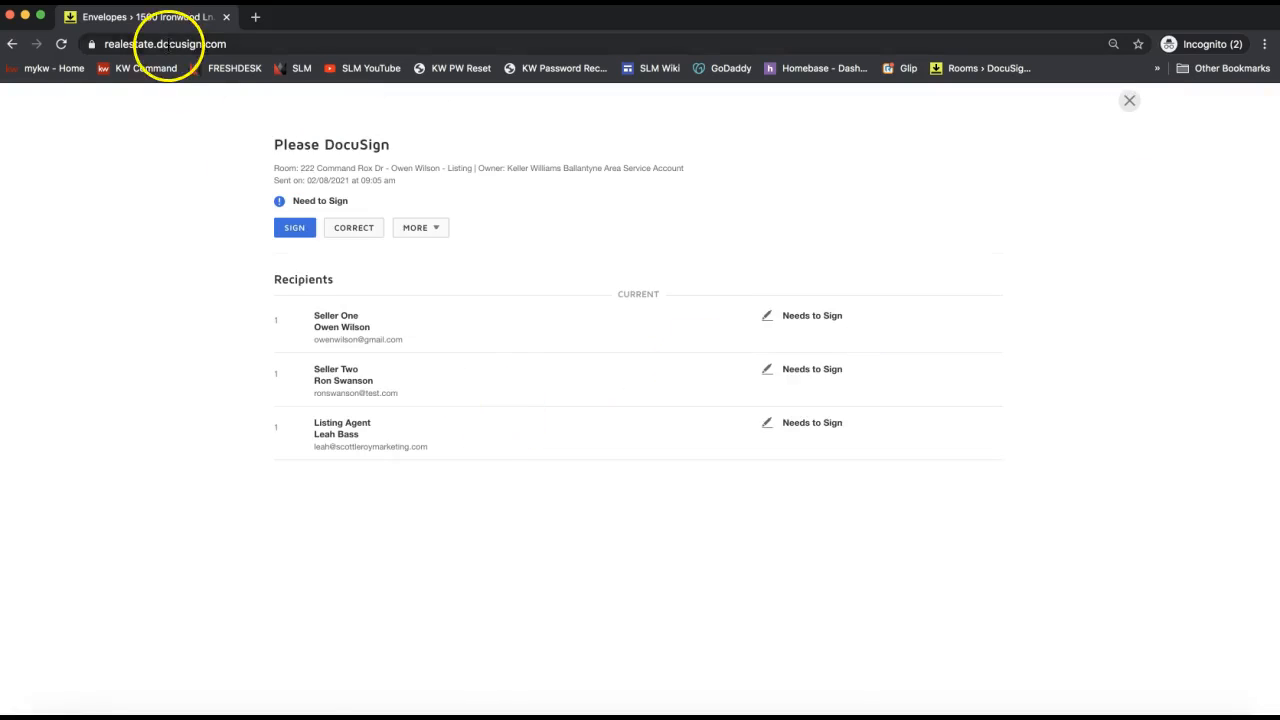
{"action": "left_click", "coordinate": [11, 45]}
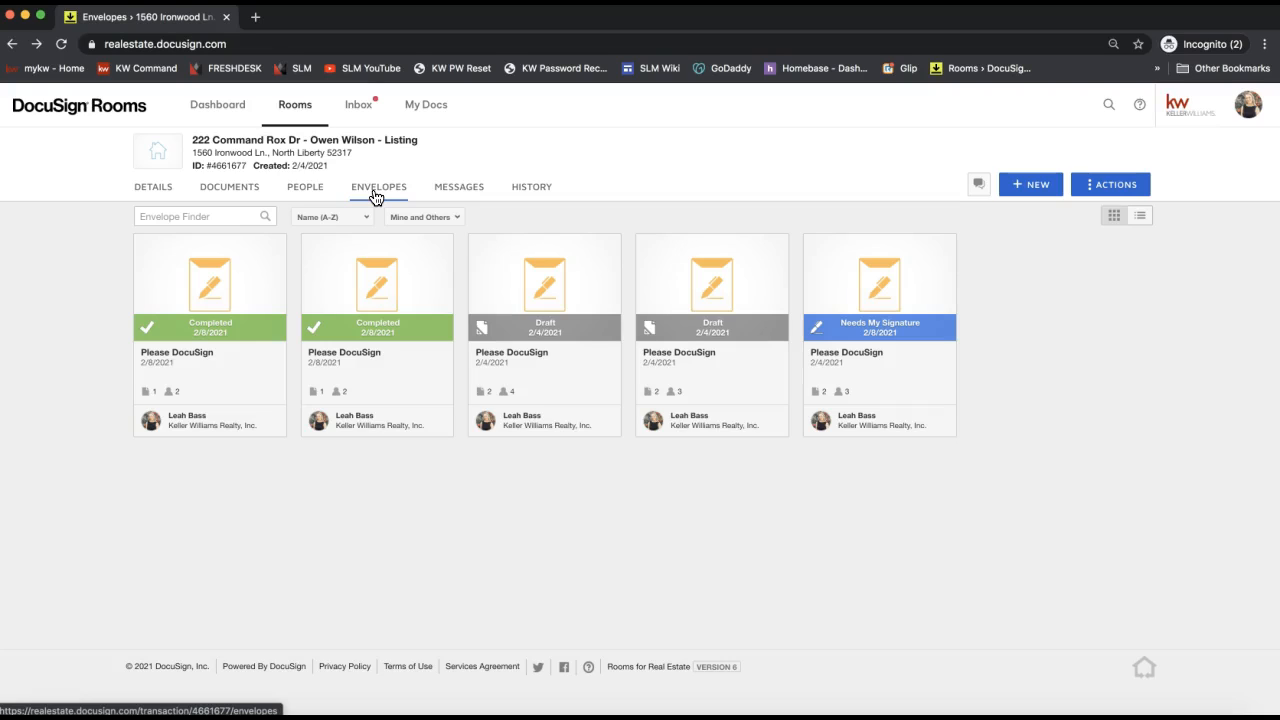
{"action": "left_click", "coordinate": [376, 197]}
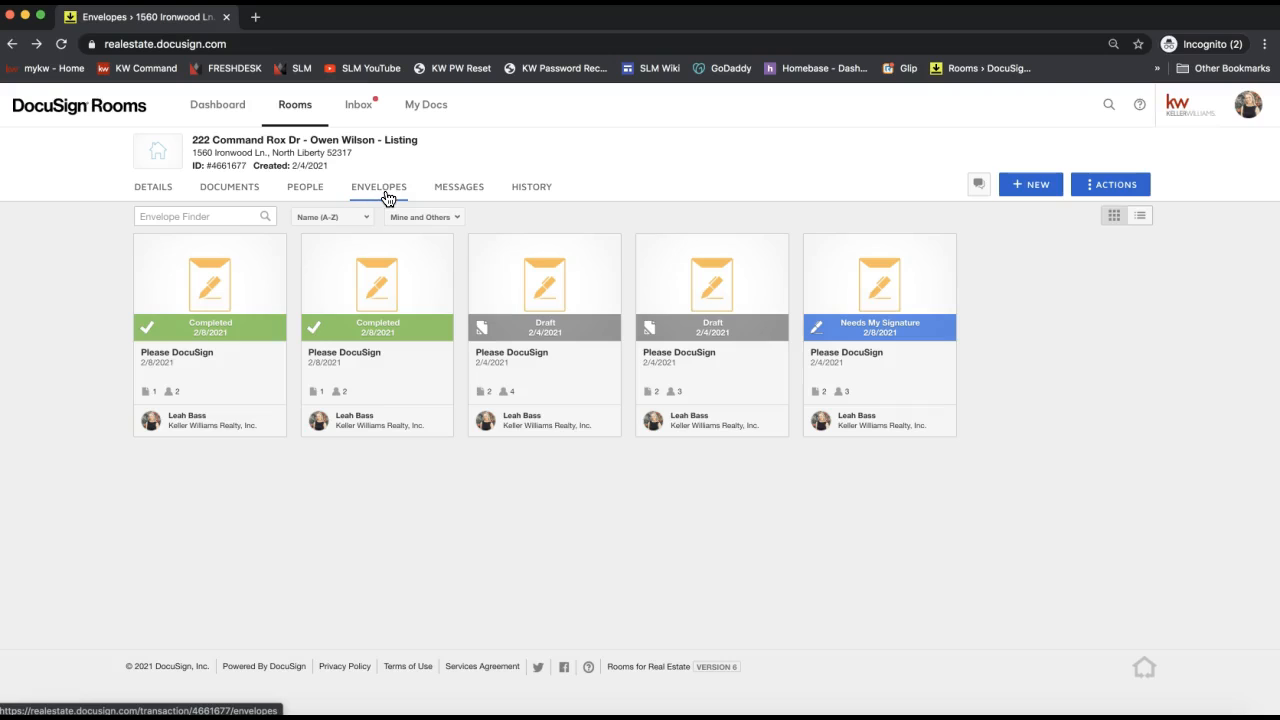
{"action": "left_click", "coordinate": [885, 335]}
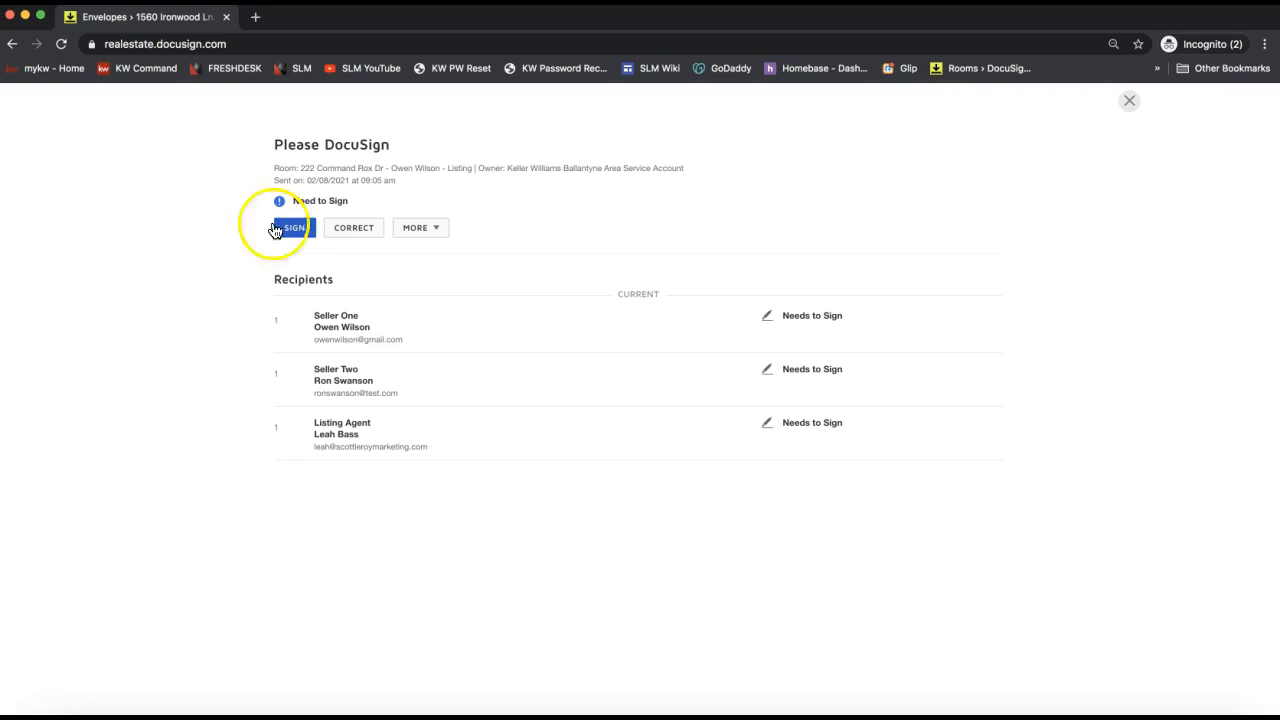
{"action": "left_click", "coordinate": [176, 132]}
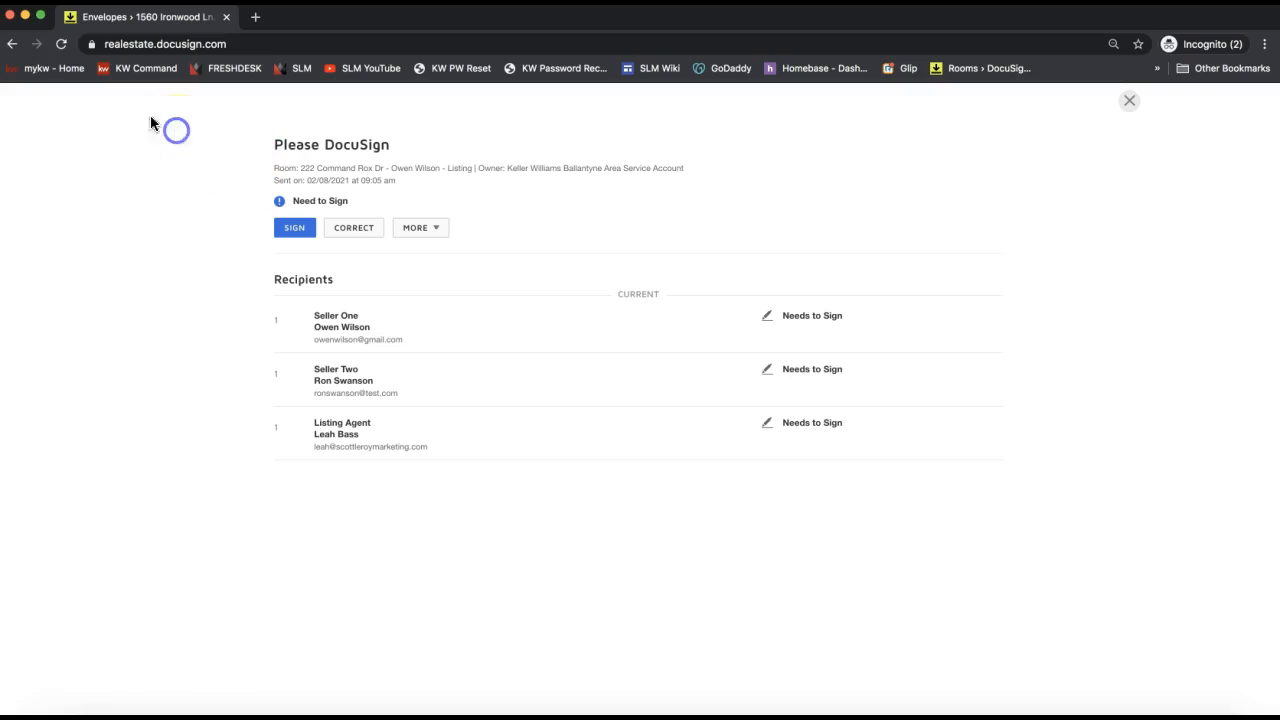
{"action": "left_click", "coordinate": [13, 45]}
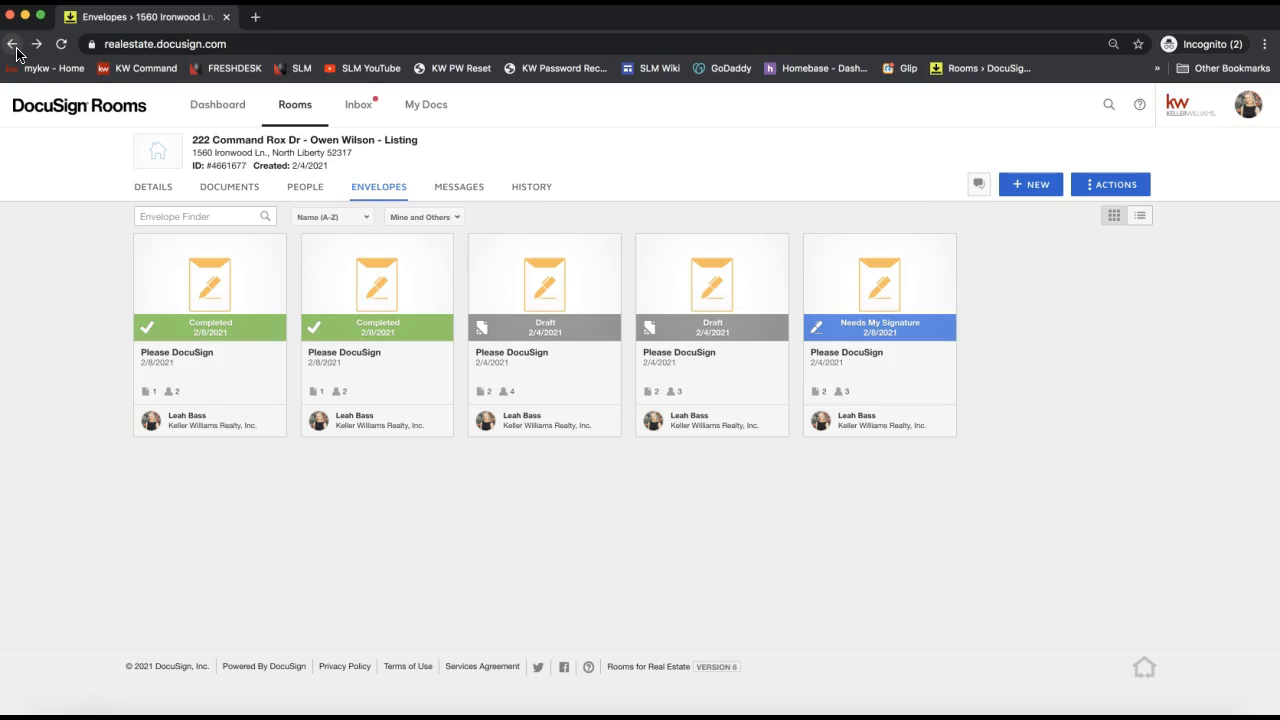
Step: Show the room's documents and check which sources are available for adding a document
{"action": "left_click", "coordinate": [222, 193]}
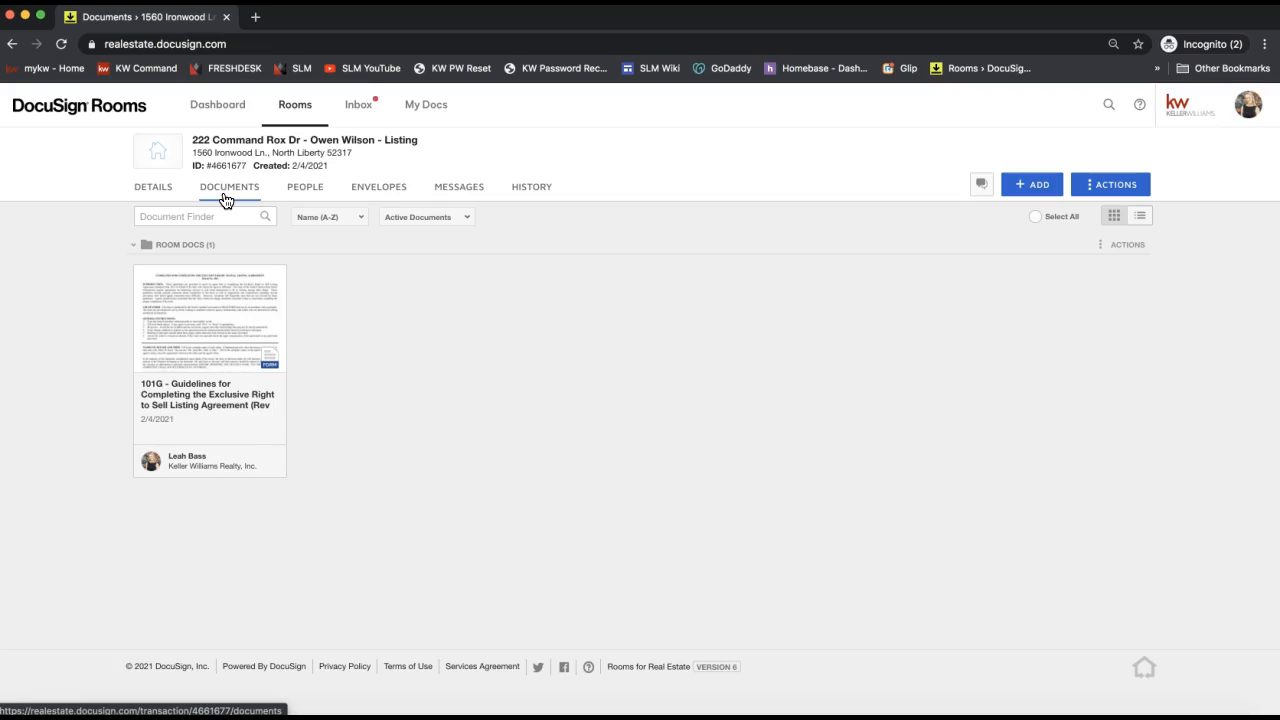
{"action": "left_click", "coordinate": [229, 322]}
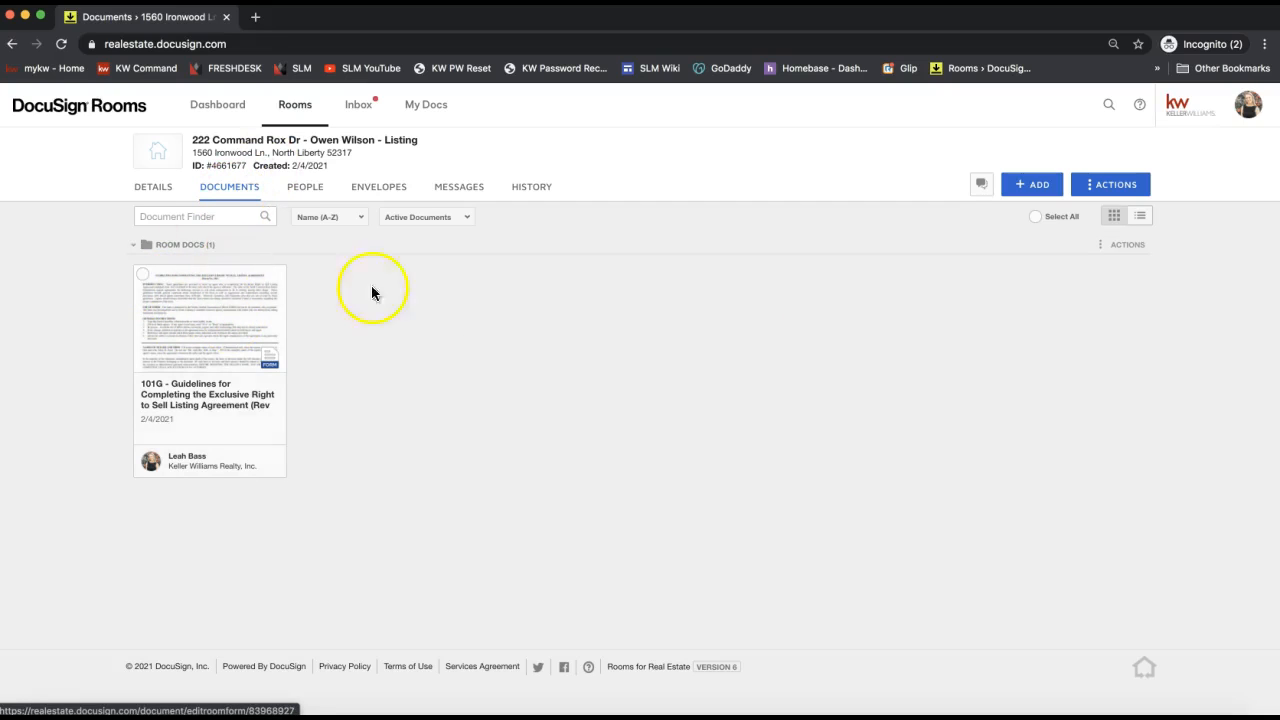
{"action": "left_click", "coordinate": [963, 310]}
{"action": "left_click", "coordinate": [1032, 186]}
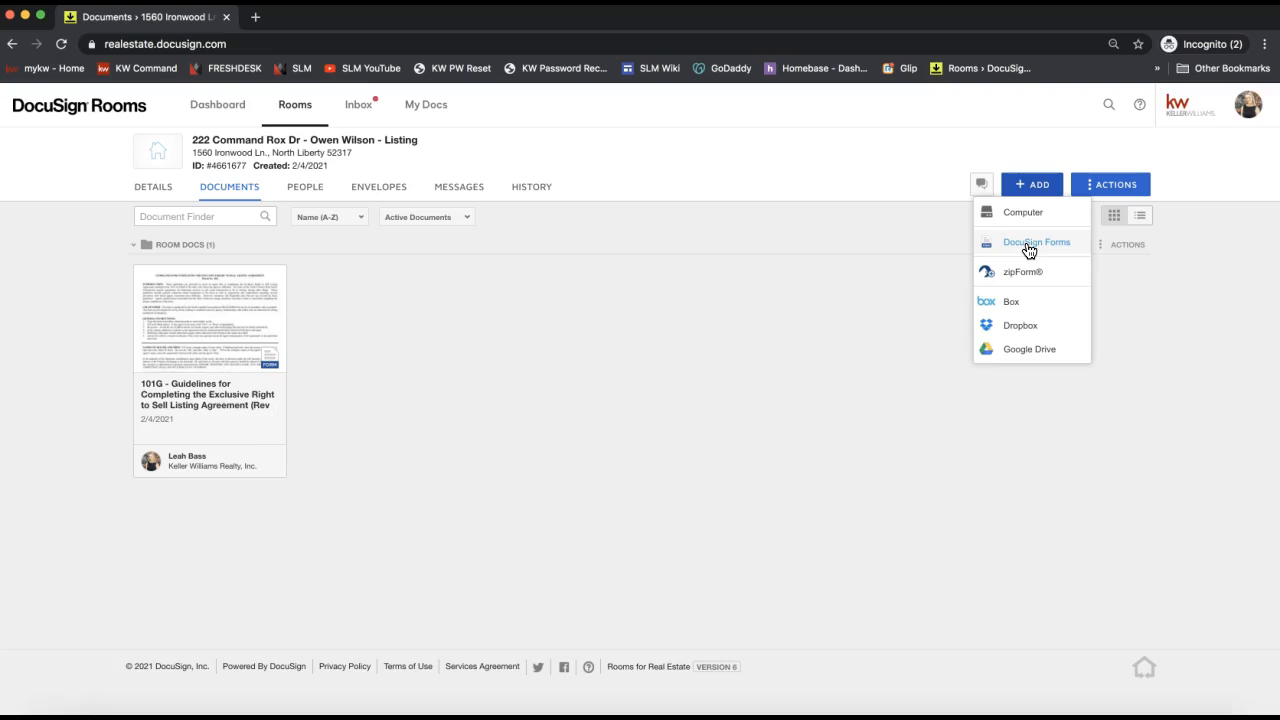
{"action": "left_click", "coordinate": [736, 298]}
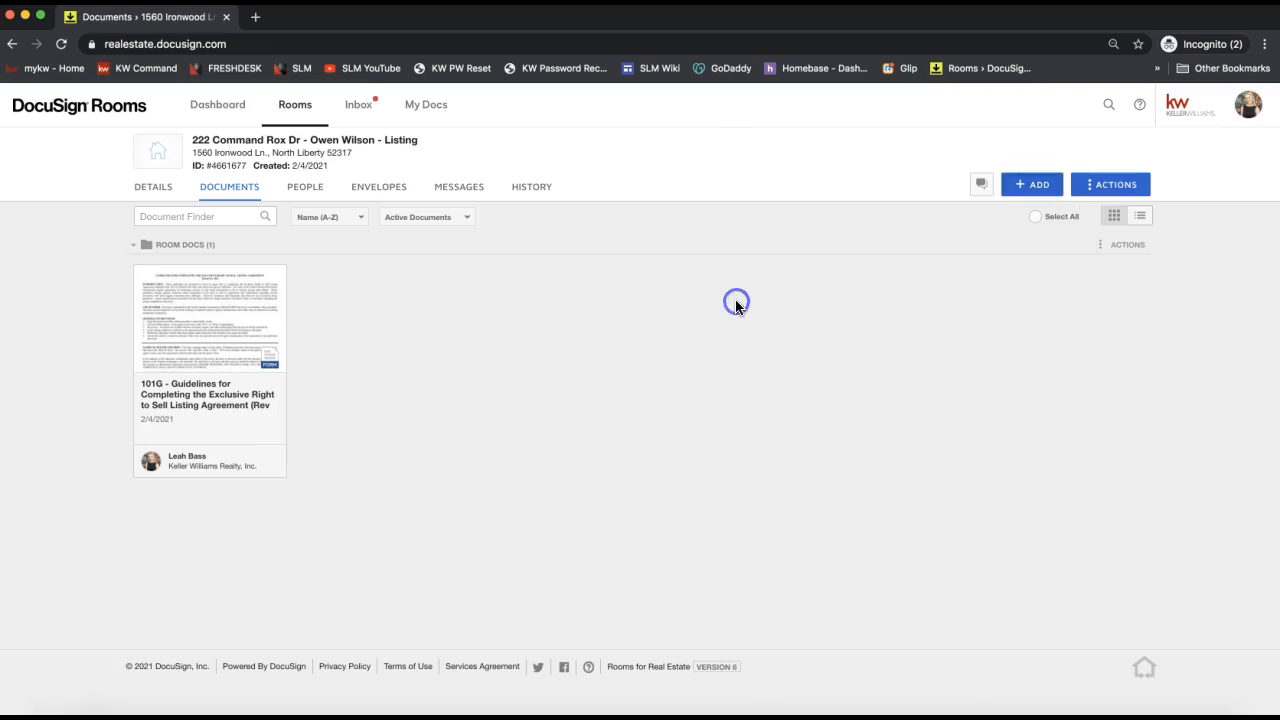
Step: Review the 101G Guidelines form through to the property address fields on its last page, and save and close it
{"action": "left_click", "coordinate": [185, 331]}
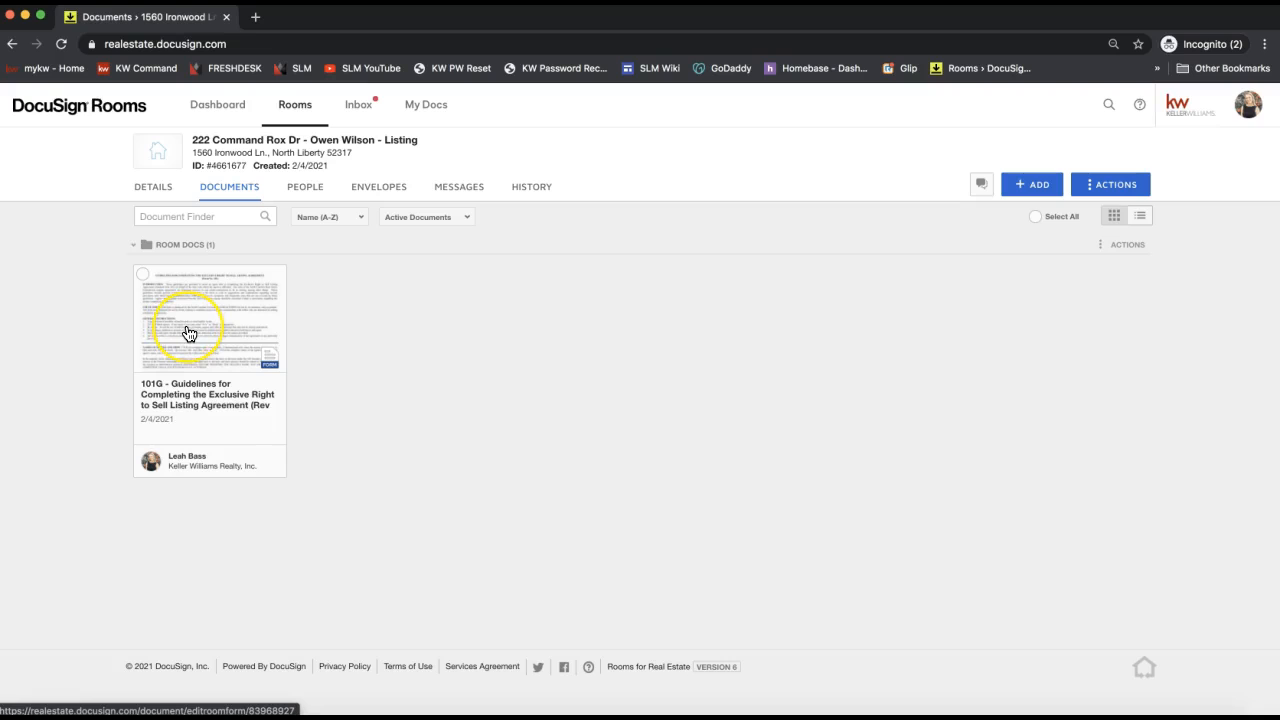
{"action": "left_click", "coordinate": [200, 322]}
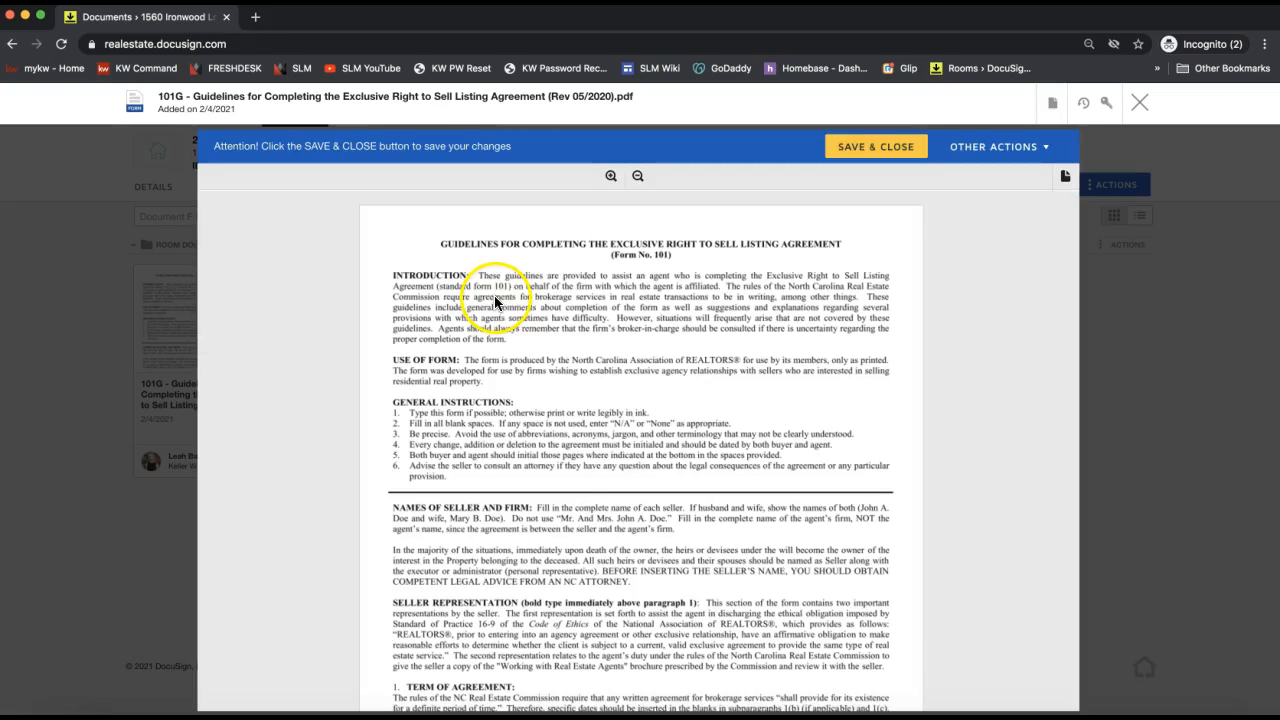
{"action": "scroll", "coordinate": [575, 462], "scroll_direction": "down", "scroll_amount": 10}
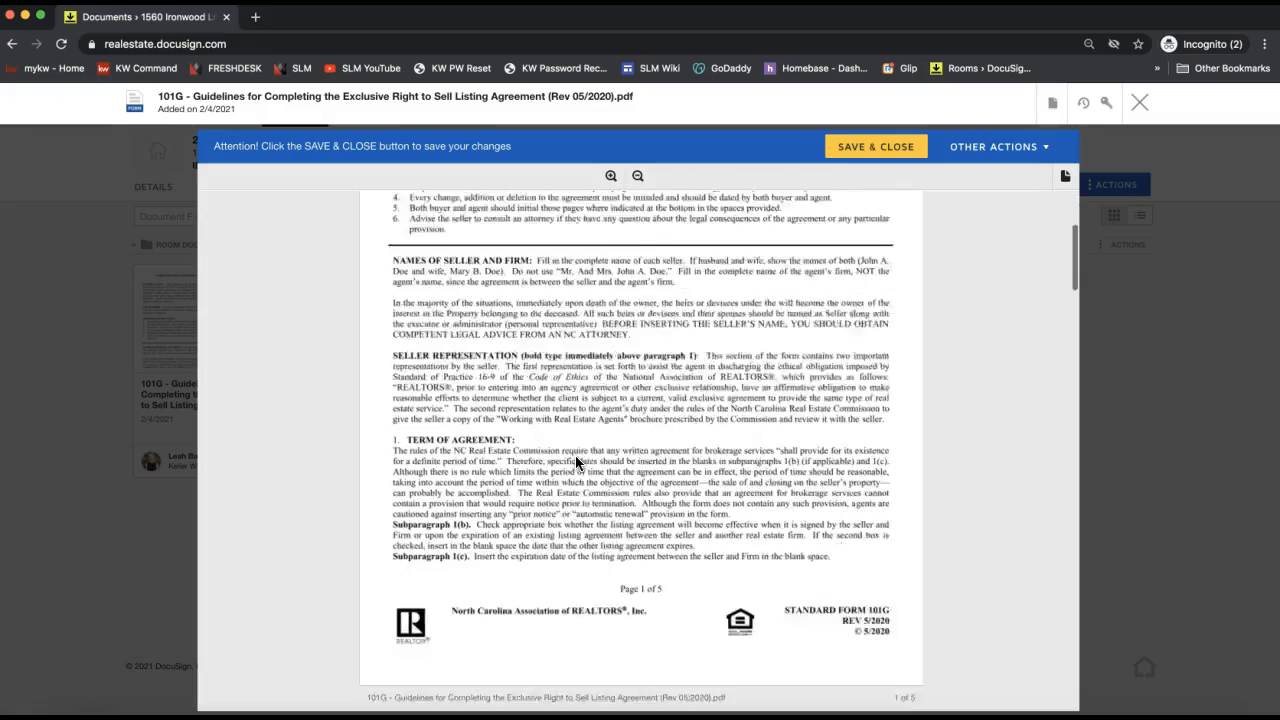
{"action": "scroll", "coordinate": [576, 462], "scroll_direction": "down", "scroll_amount": 15}
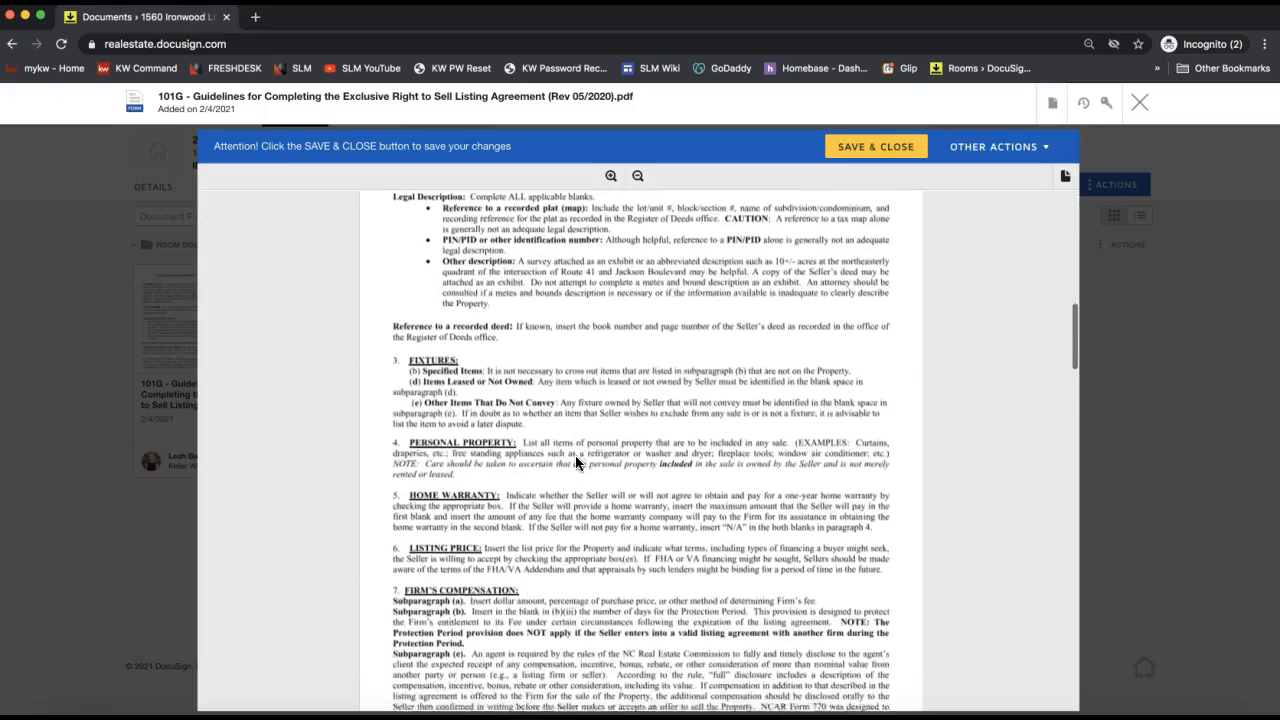
{"action": "scroll", "coordinate": [575, 455], "scroll_direction": "down", "scroll_amount": 20}
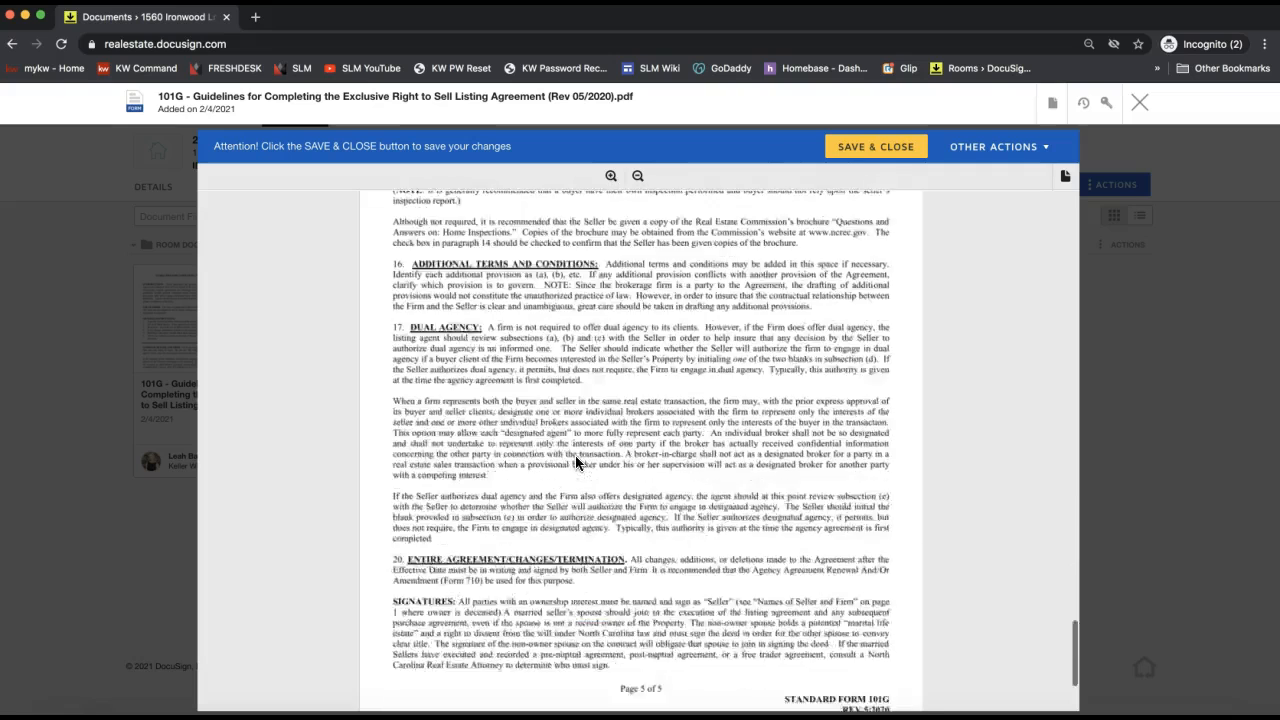
{"action": "left_click", "coordinate": [503, 562]}
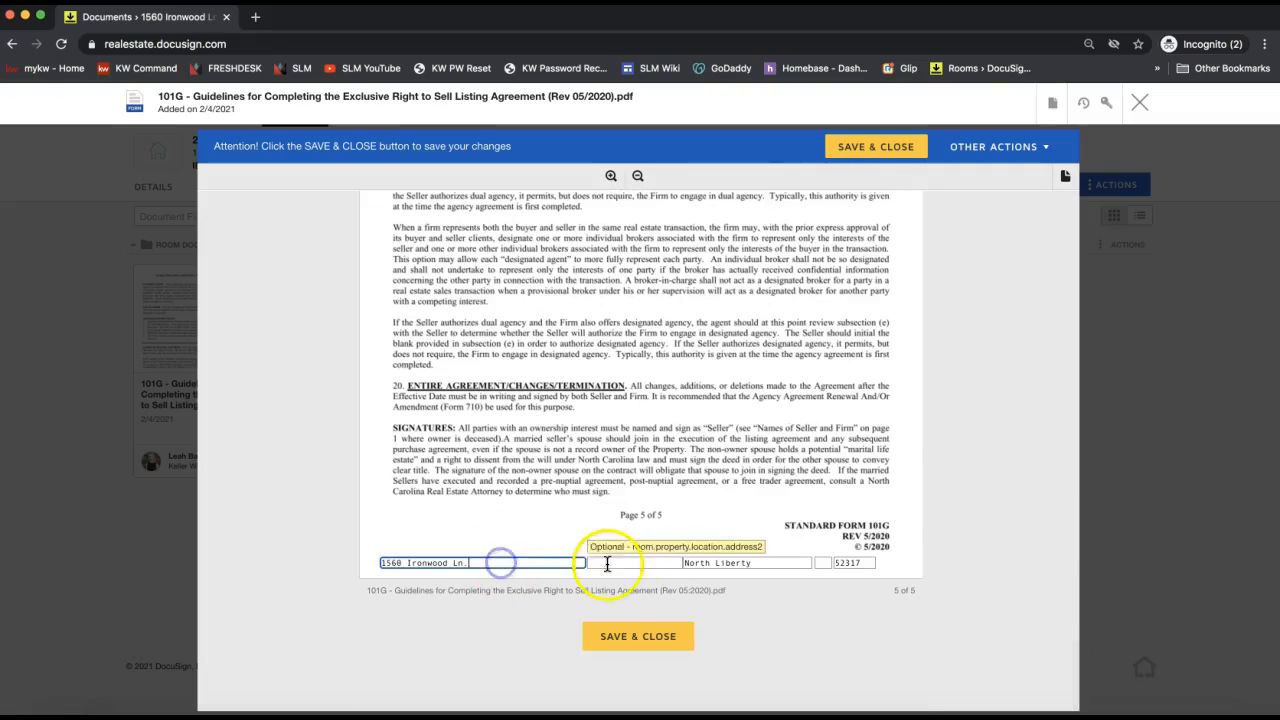
{"action": "left_click", "coordinate": [683, 562]}
{"action": "left_click", "coordinate": [857, 440]}
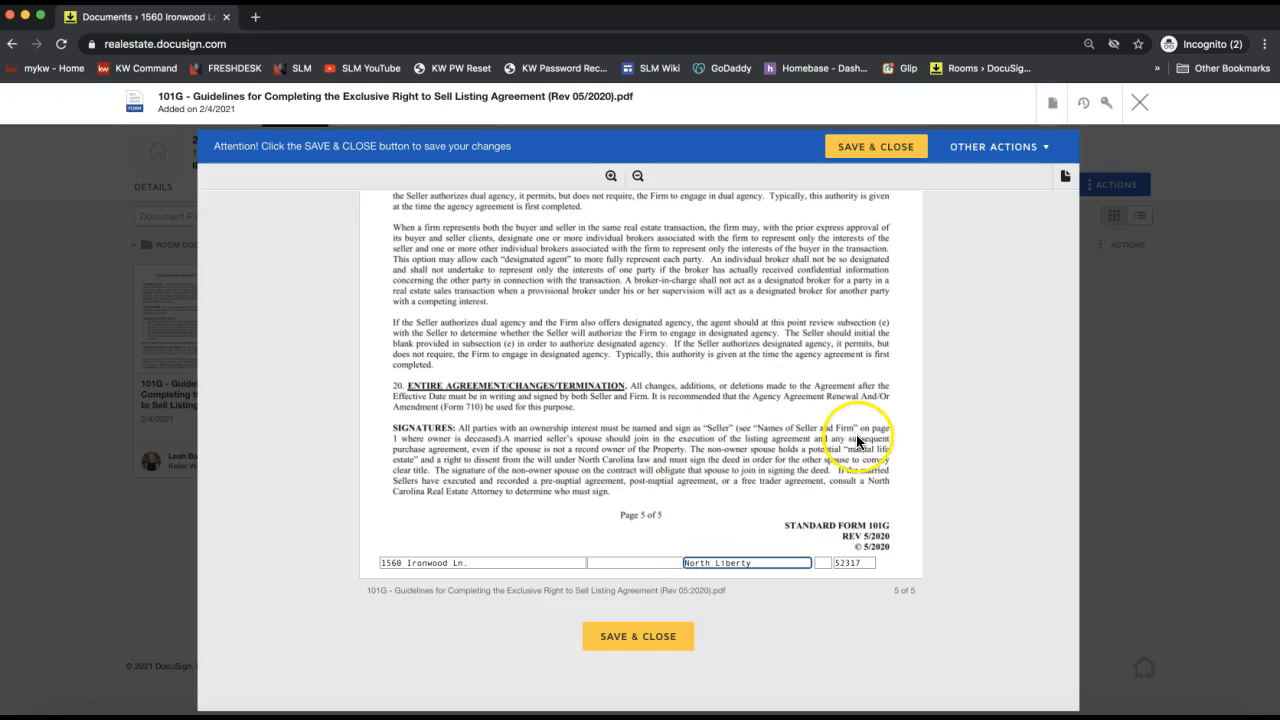
{"action": "left_click", "coordinate": [872, 147]}
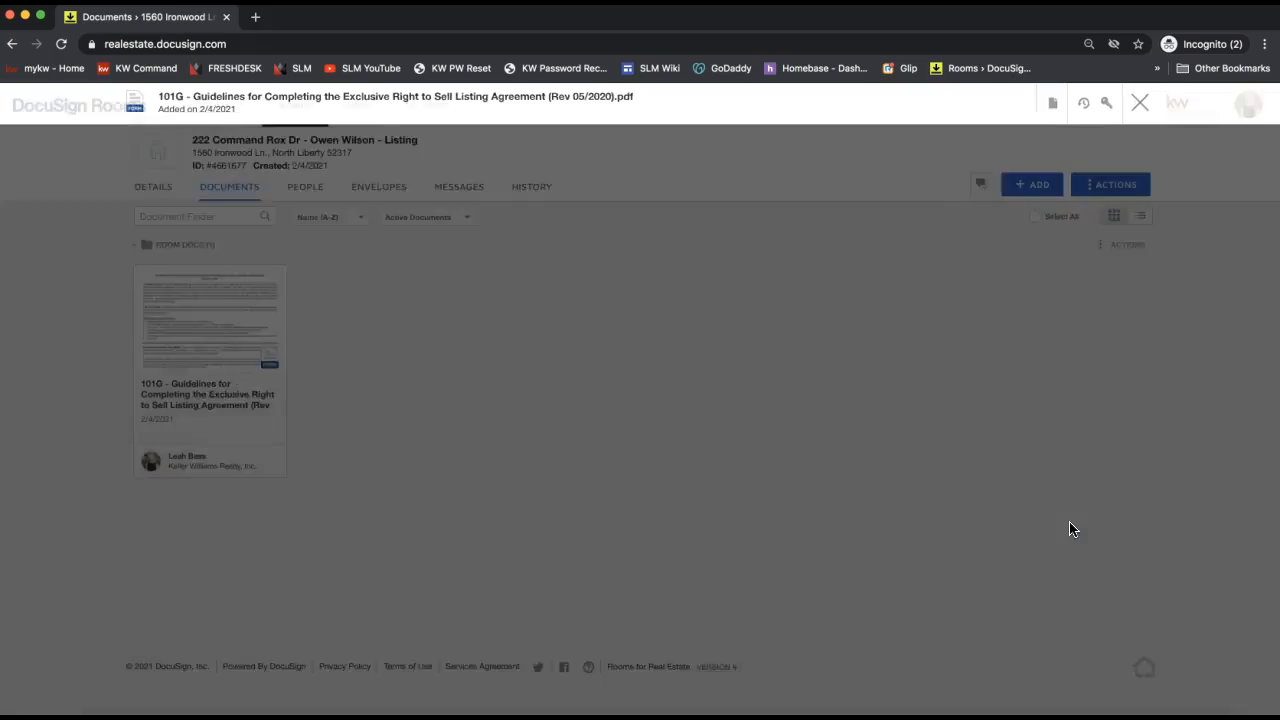
{"action": "left_click", "coordinate": [790, 521]}
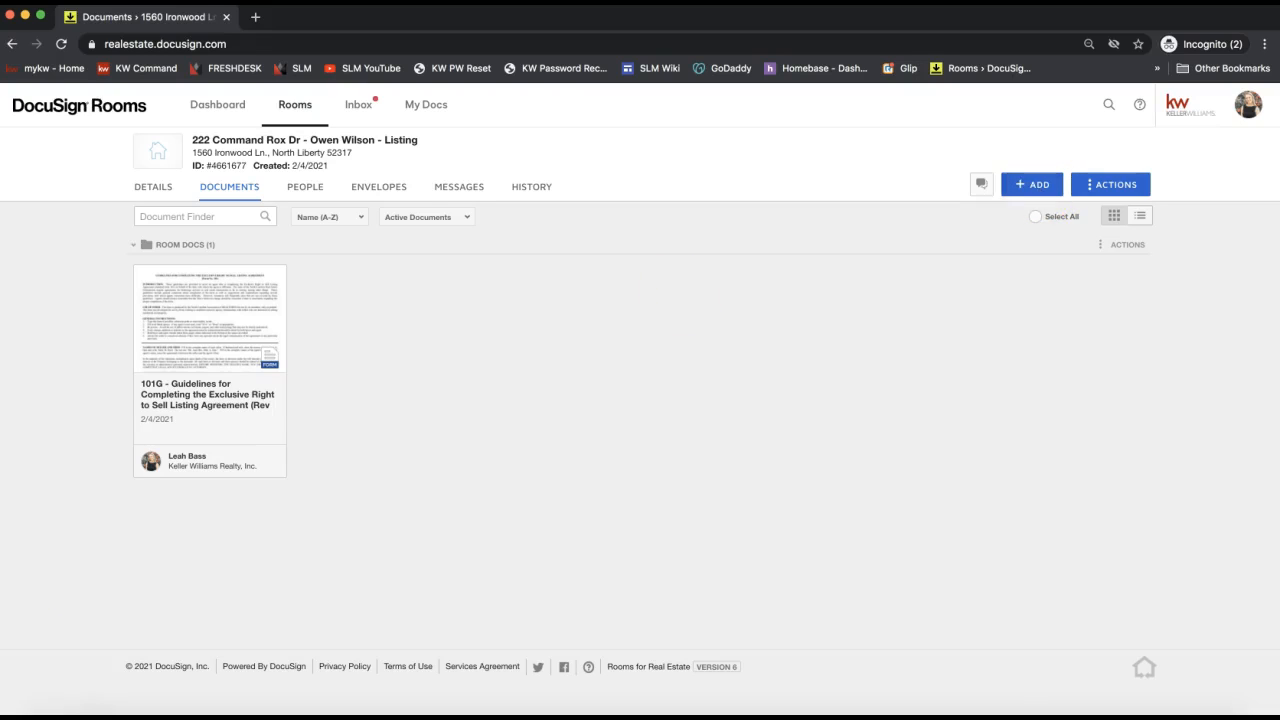
Step: Create a new envelope from the room's envelope list
{"action": "left_click", "coordinate": [393, 202]}
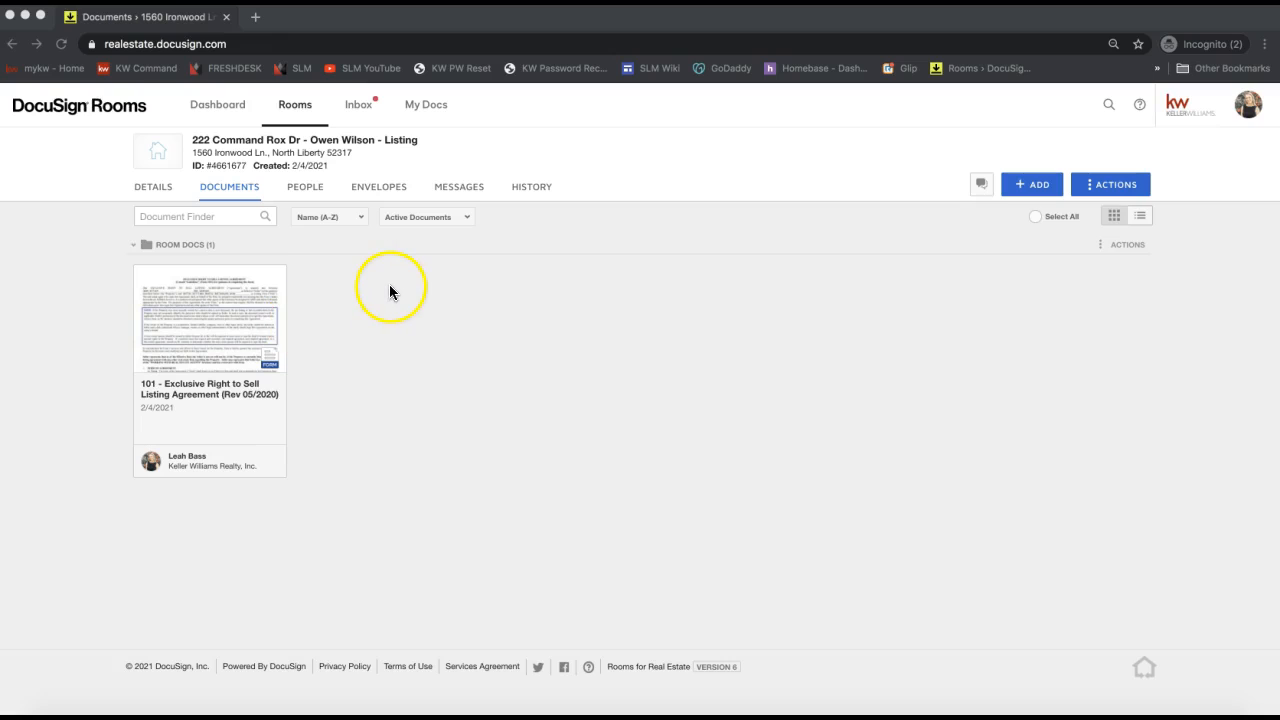
{"action": "left_click", "coordinate": [376, 196]}
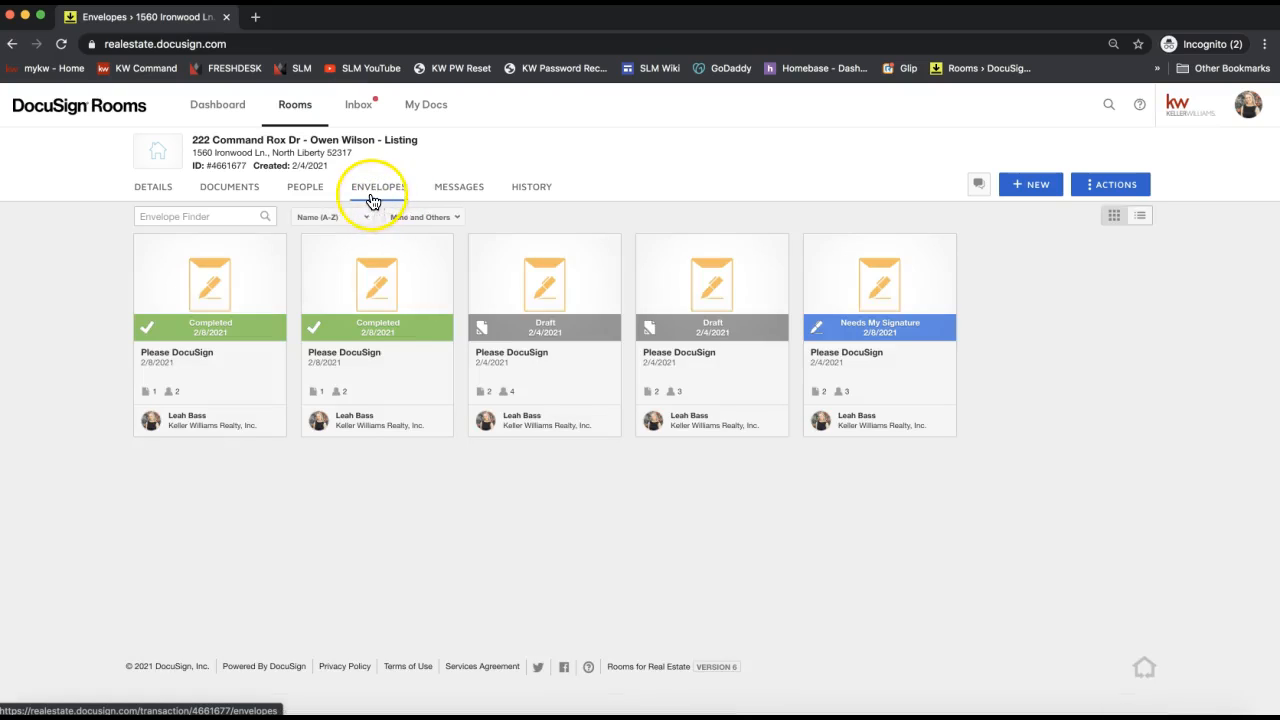
{"action": "left_click", "coordinate": [383, 200]}
{"action": "left_click", "coordinate": [385, 202]}
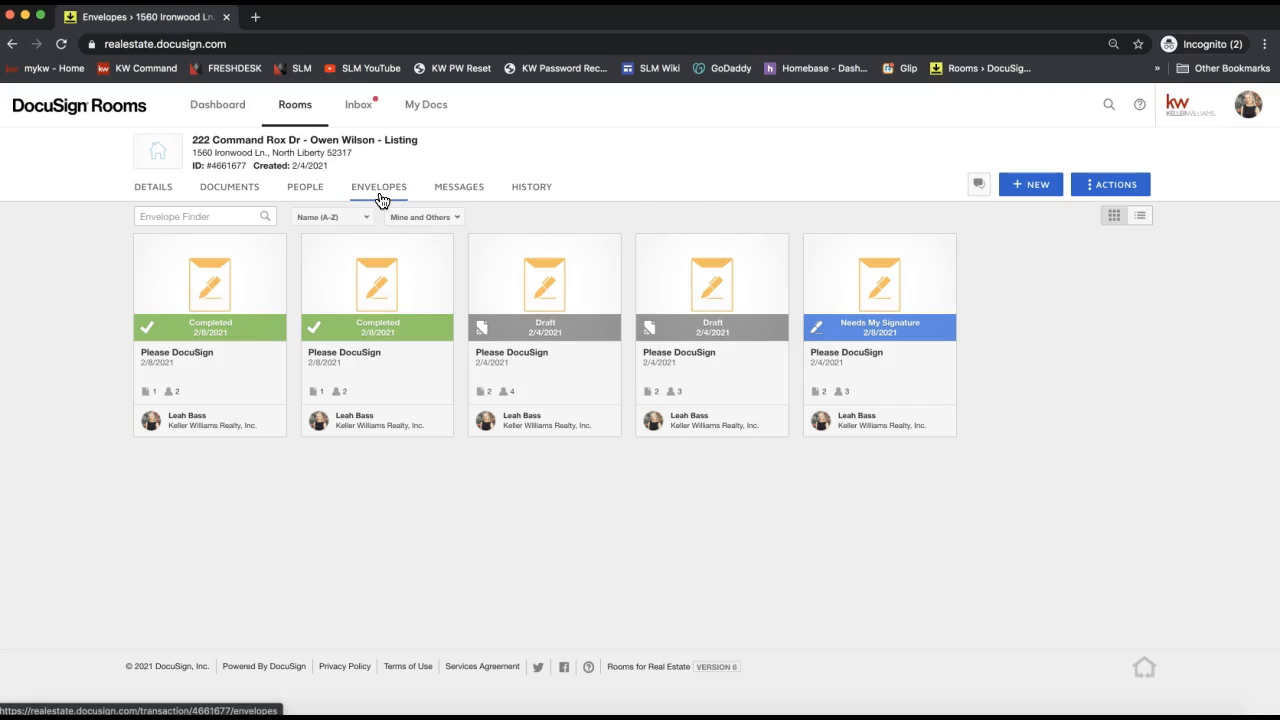
{"action": "left_click", "coordinate": [1032, 190]}
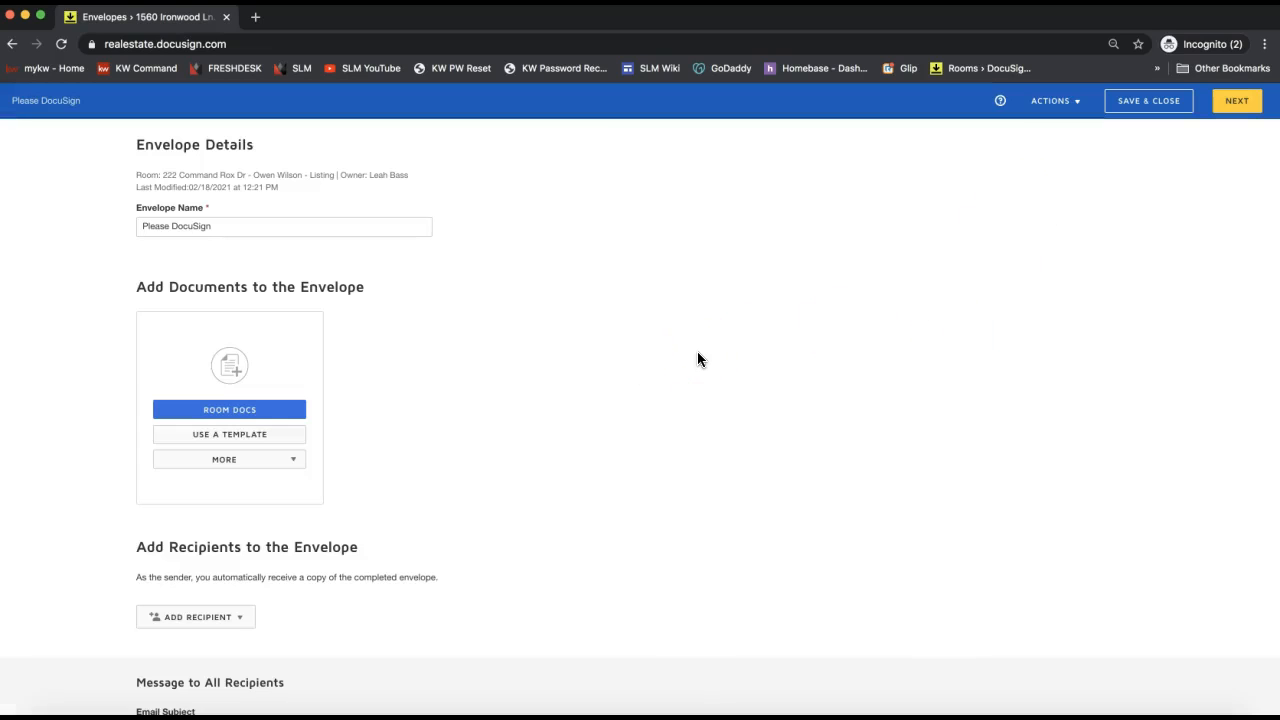
{"action": "triple_click", "coordinate": [188, 144]}
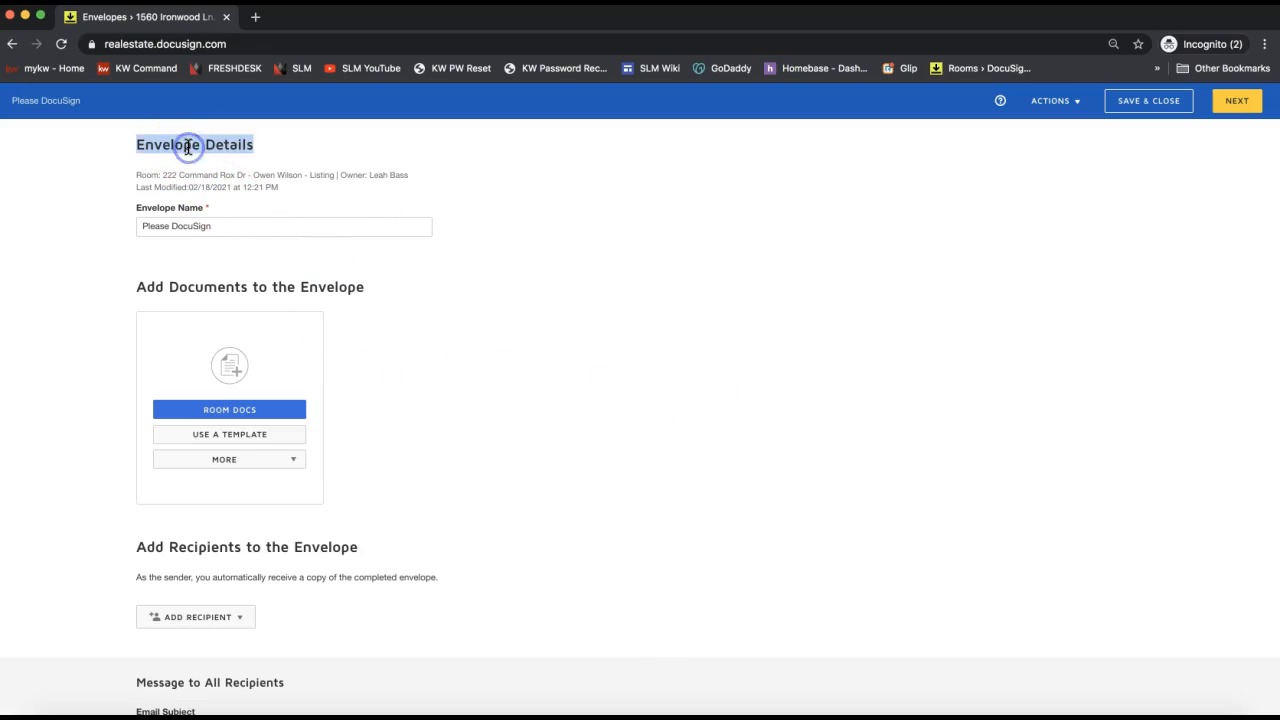
Step: Add the room document "101 - Exclusive Right to Sell Listing Agreement (Rev 05/2020)" to the envelope
{"action": "triple_click", "coordinate": [184, 289]}
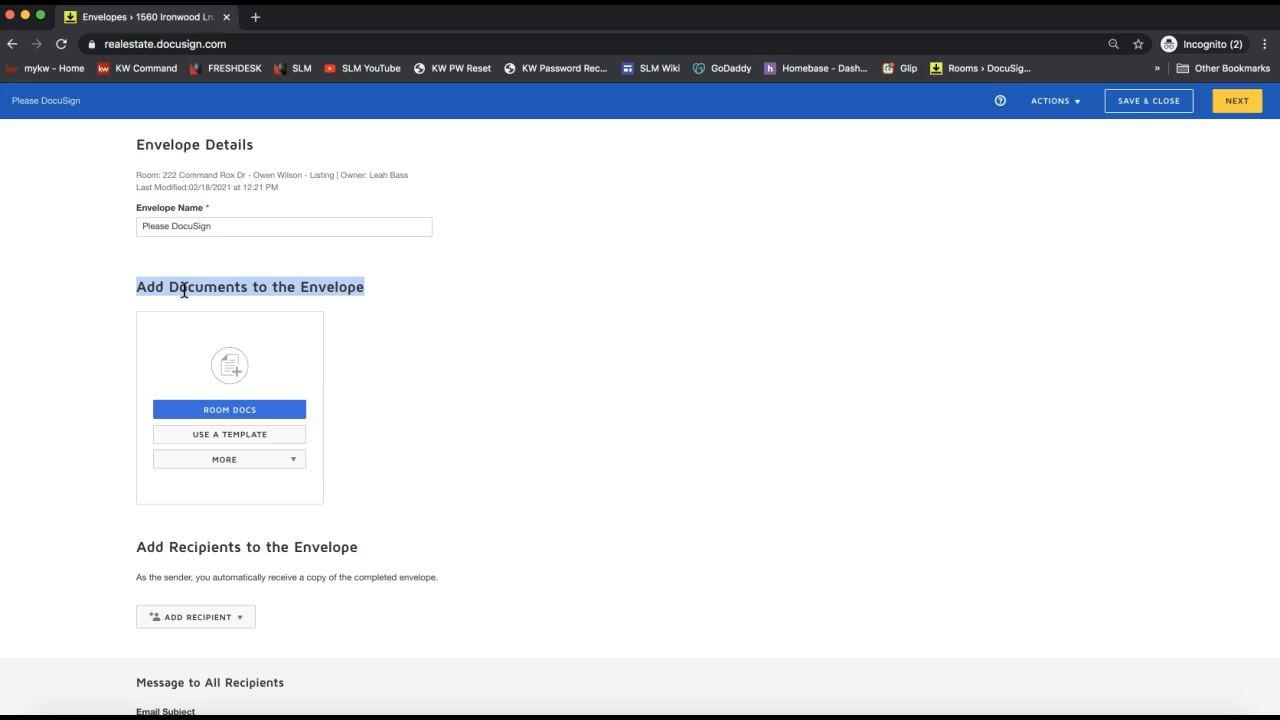
{"action": "scroll", "coordinate": [279, 302], "scroll_direction": "down", "scroll_amount": 1}
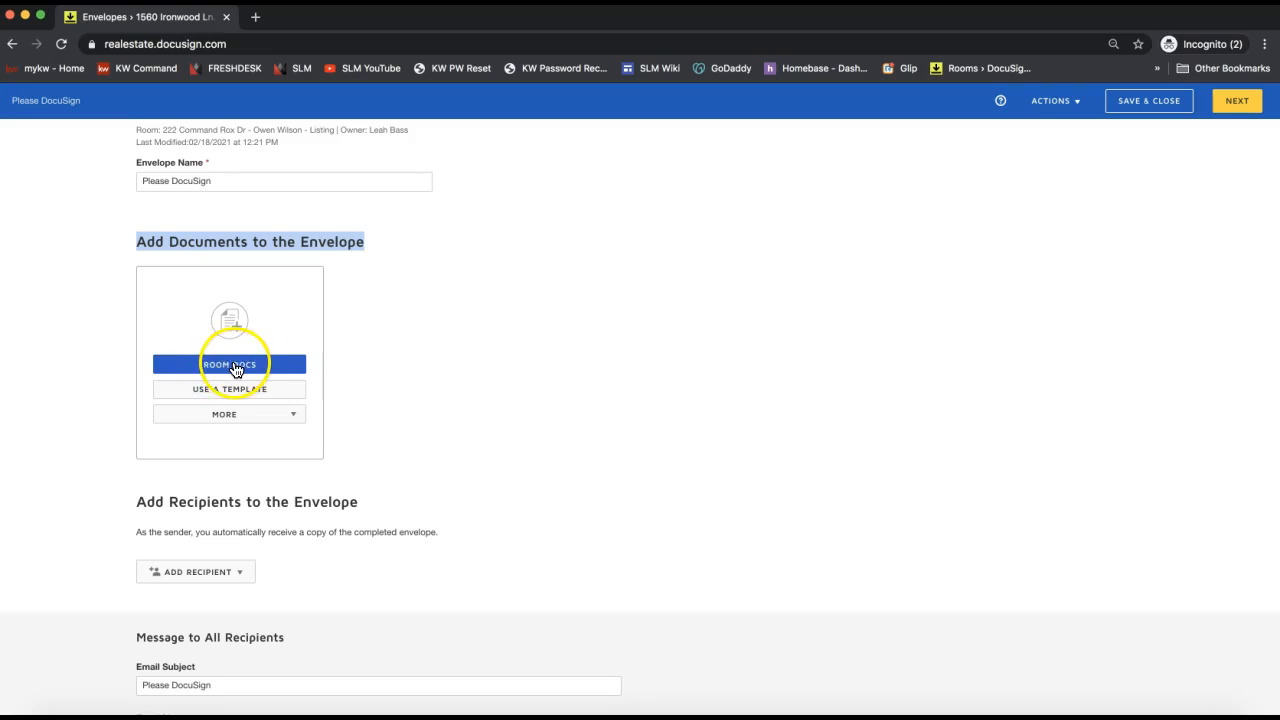
{"action": "left_click", "coordinate": [275, 370]}
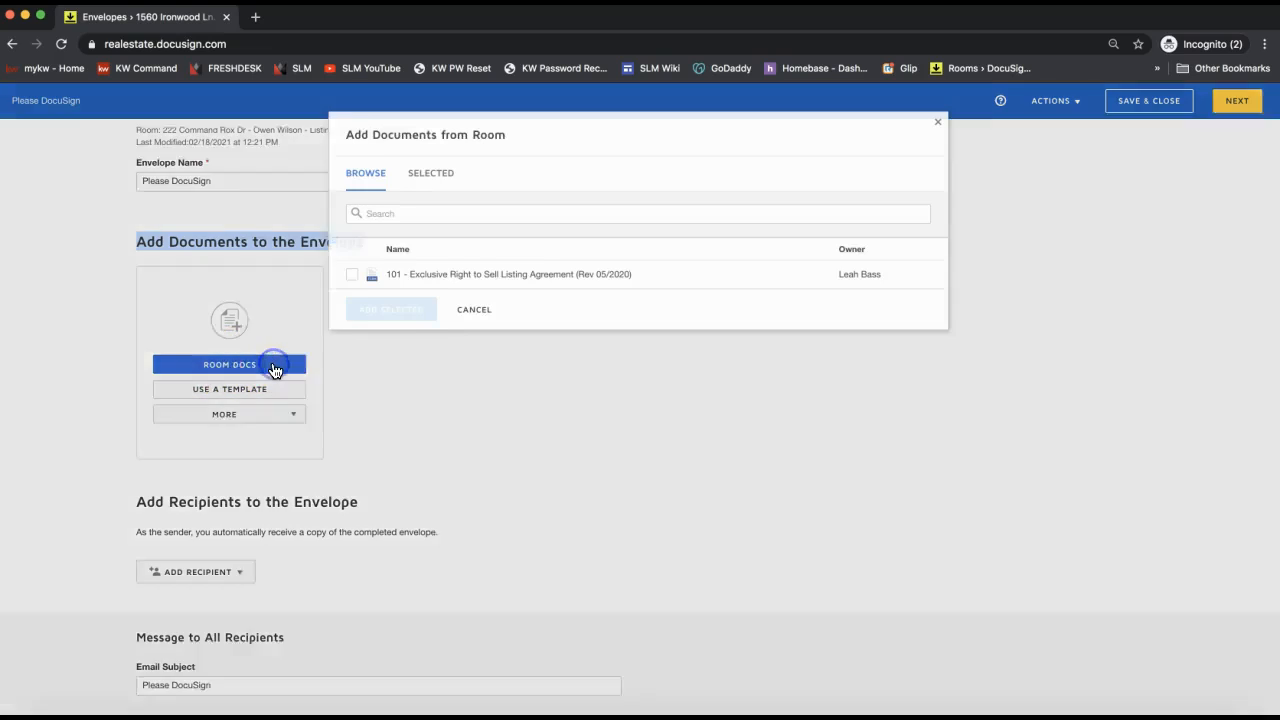
{"action": "left_click", "coordinate": [353, 273]}
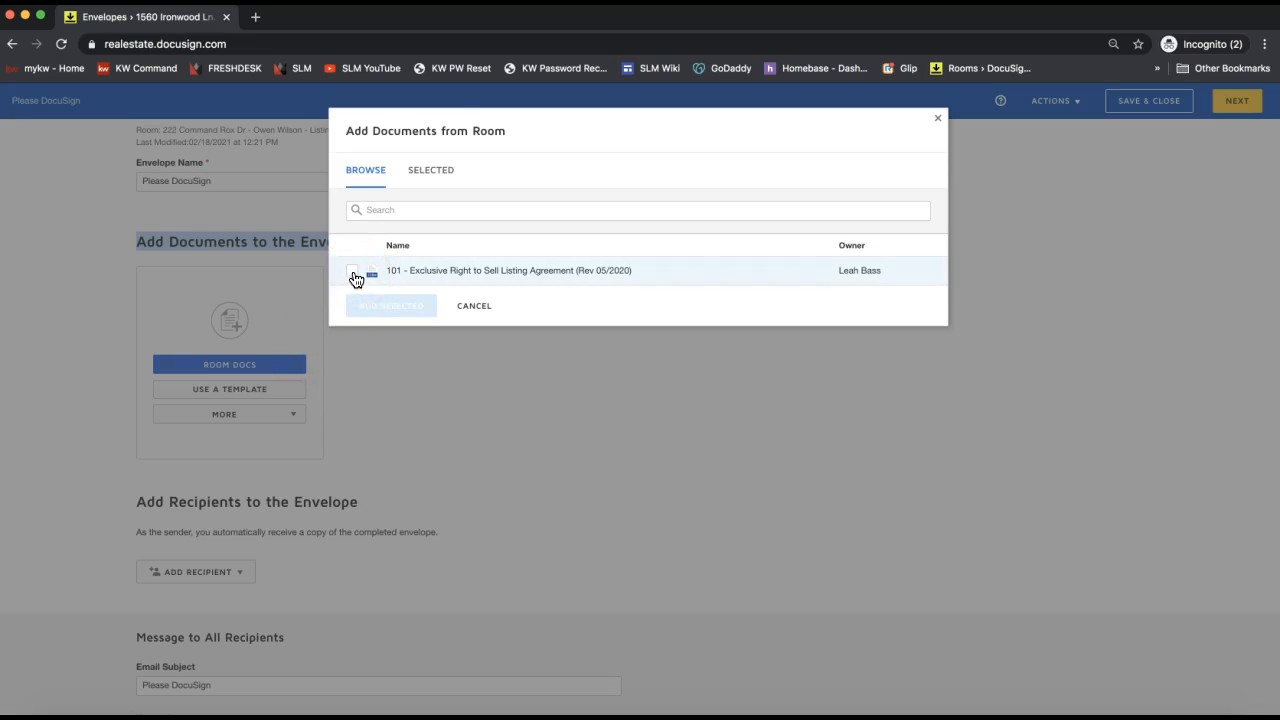
{"action": "left_click", "coordinate": [353, 273]}
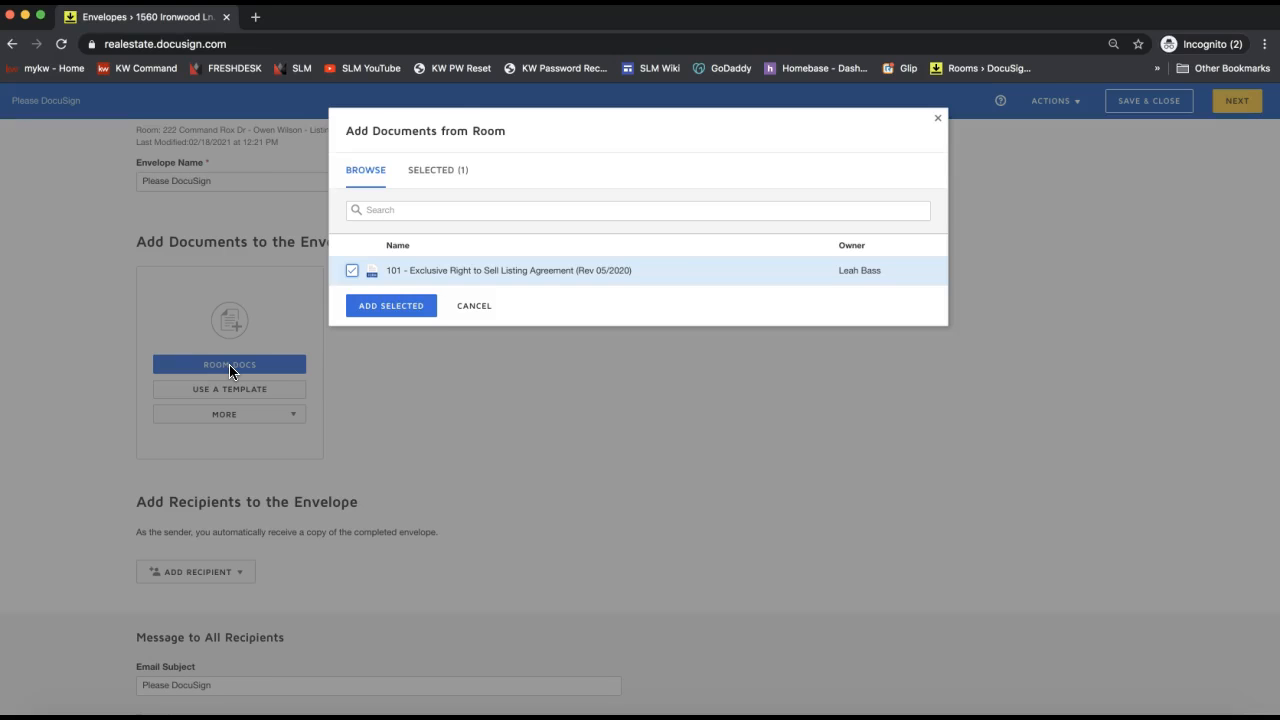
{"action": "left_click", "coordinate": [370, 306]}
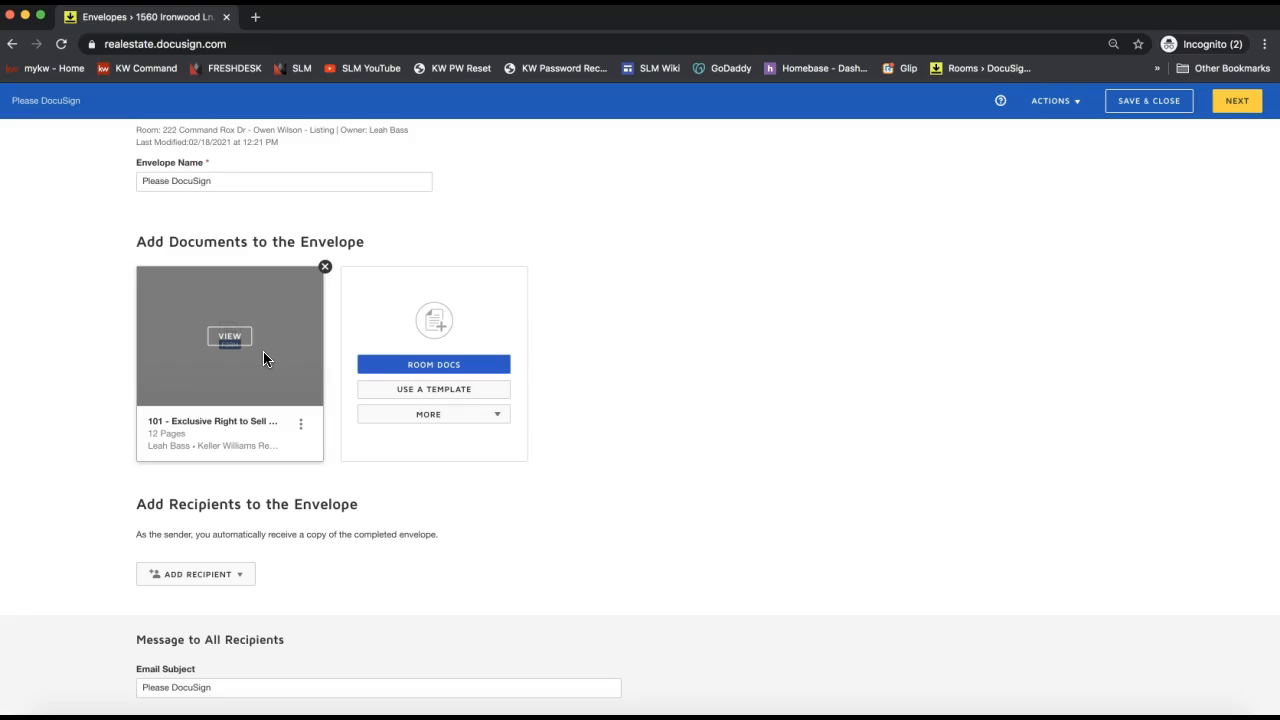
Step: Start adding recipients through the agreement's pre-tagged roles and assign the first seller to the Seller One role
{"action": "scroll", "coordinate": [263, 351], "scroll_direction": "down", "scroll_amount": 2}
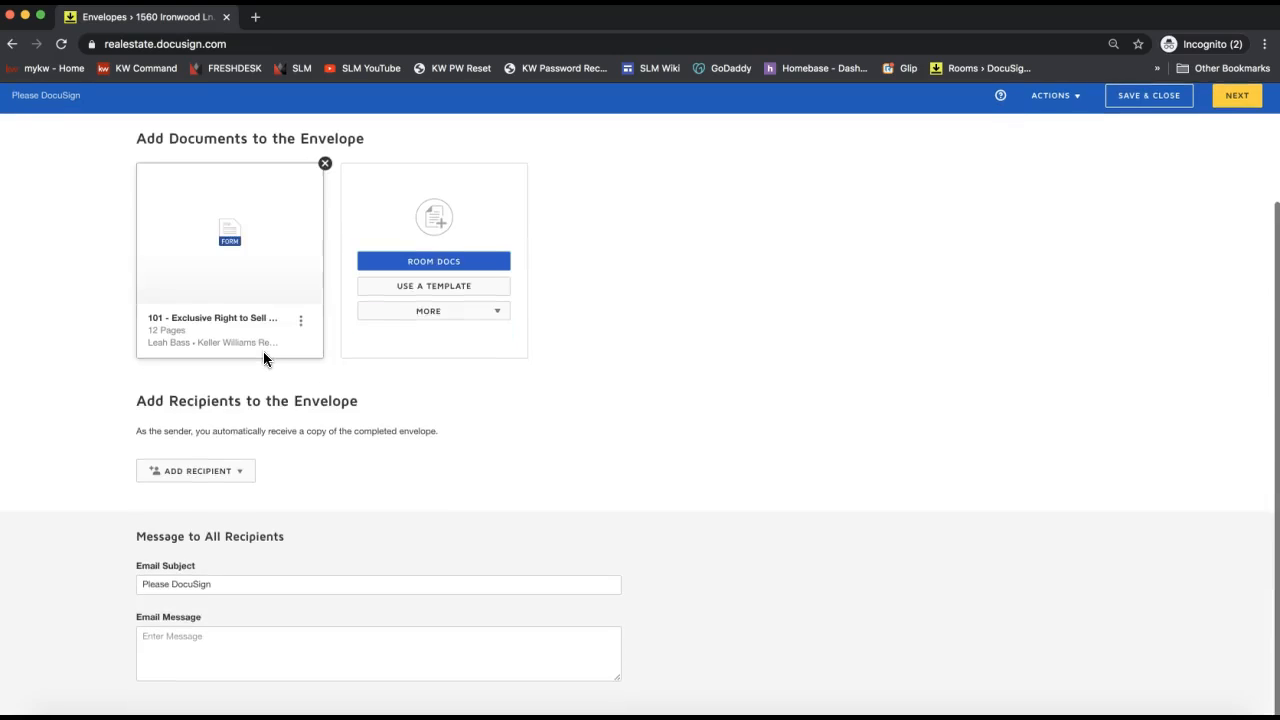
{"action": "triple_click", "coordinate": [195, 406]}
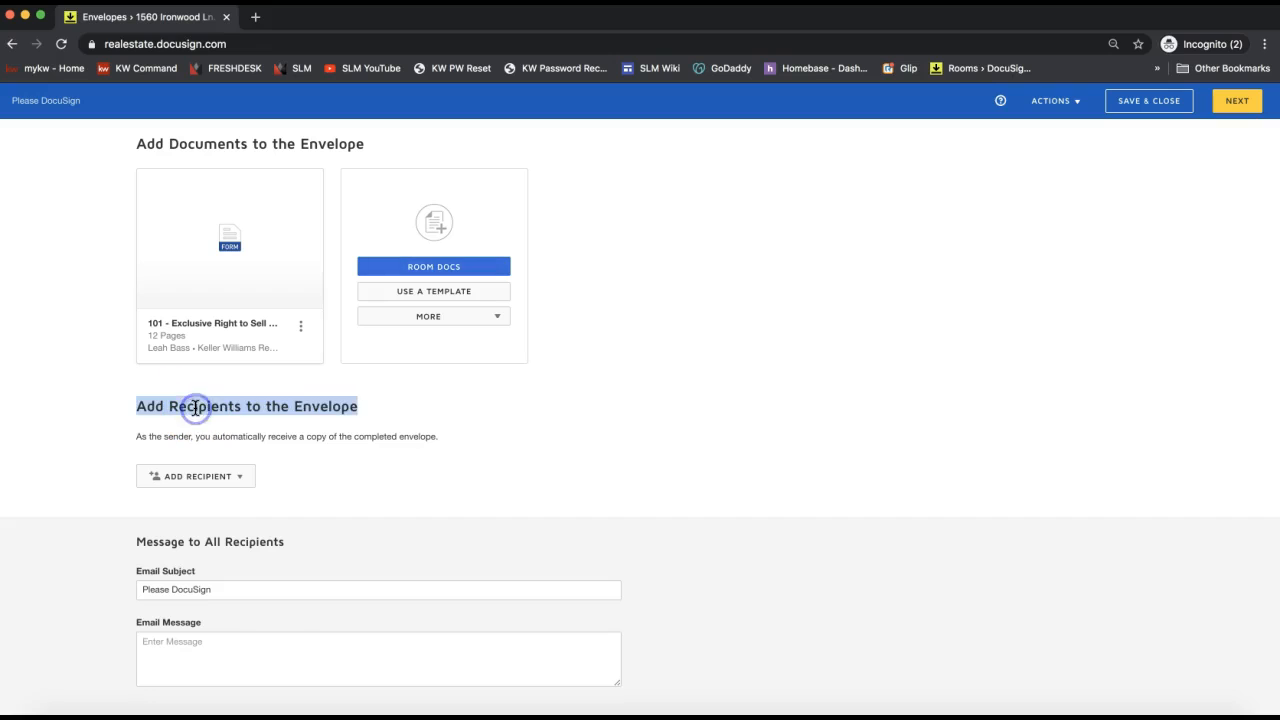
{"action": "left_click", "coordinate": [226, 479]}
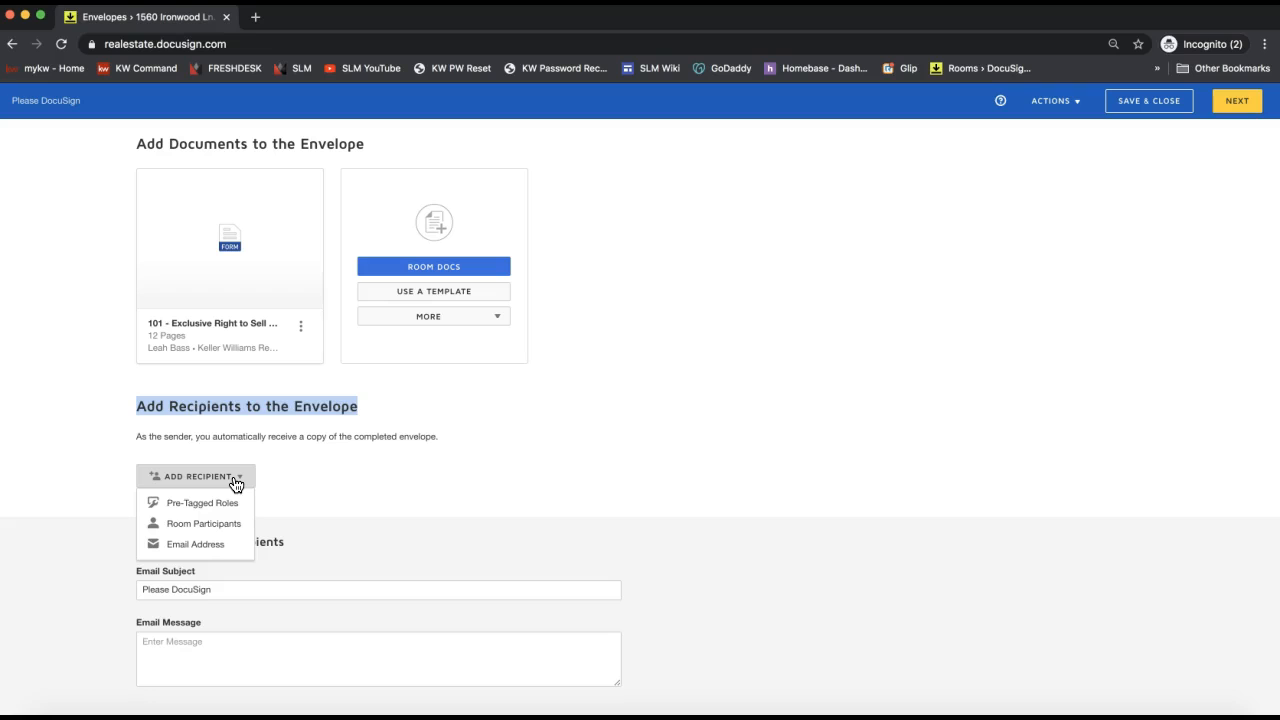
{"action": "left_click", "coordinate": [204, 511]}
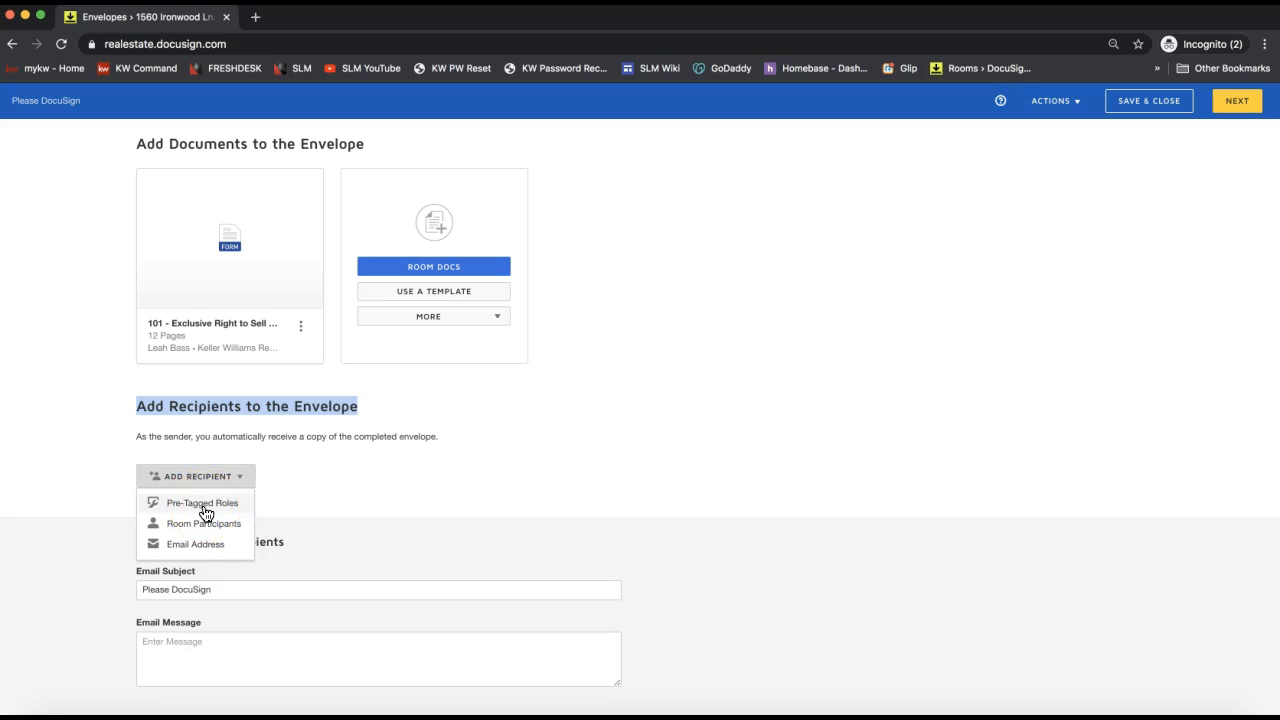
{"action": "left_click", "coordinate": [205, 512]}
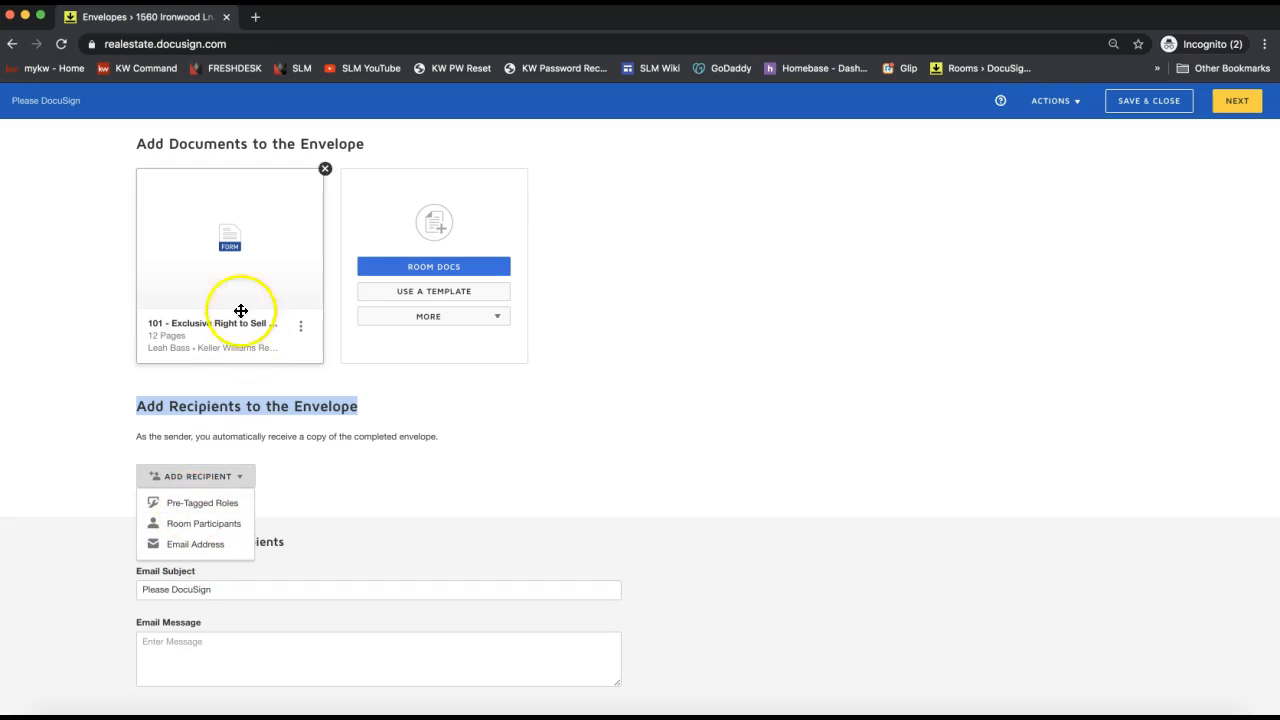
{"action": "left_click", "coordinate": [205, 505]}
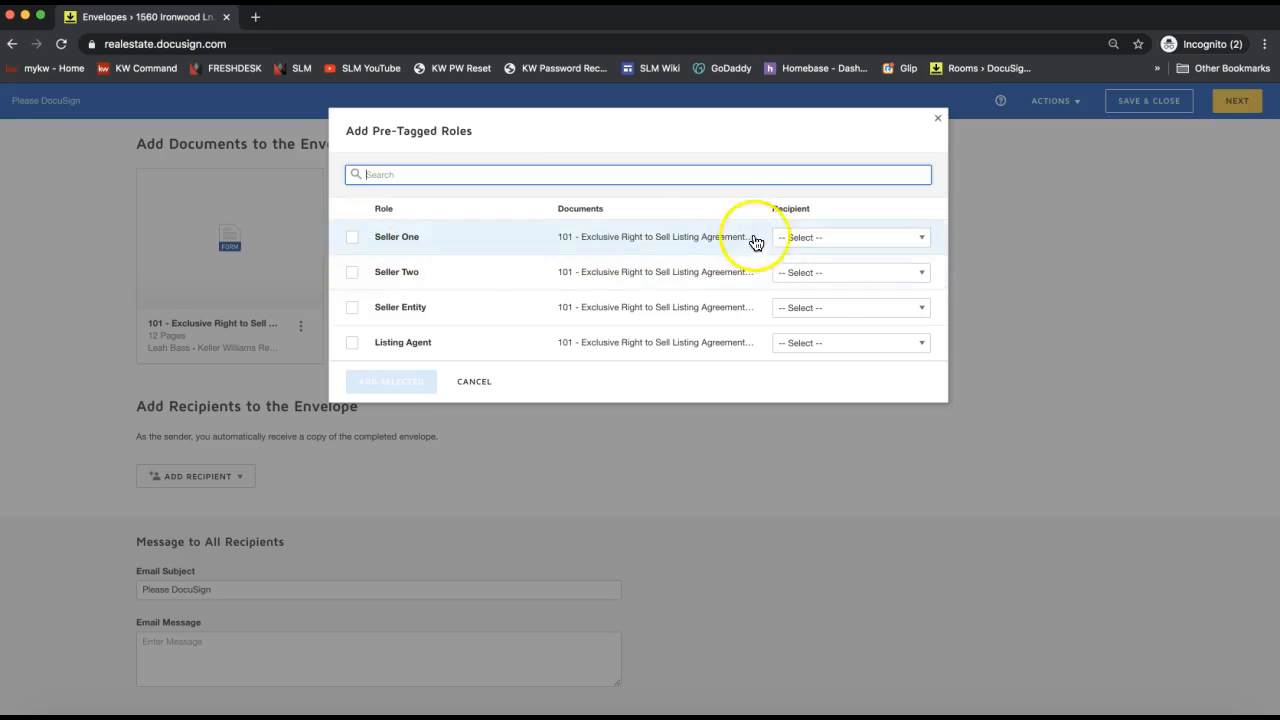
{"action": "left_click", "coordinate": [788, 246]}
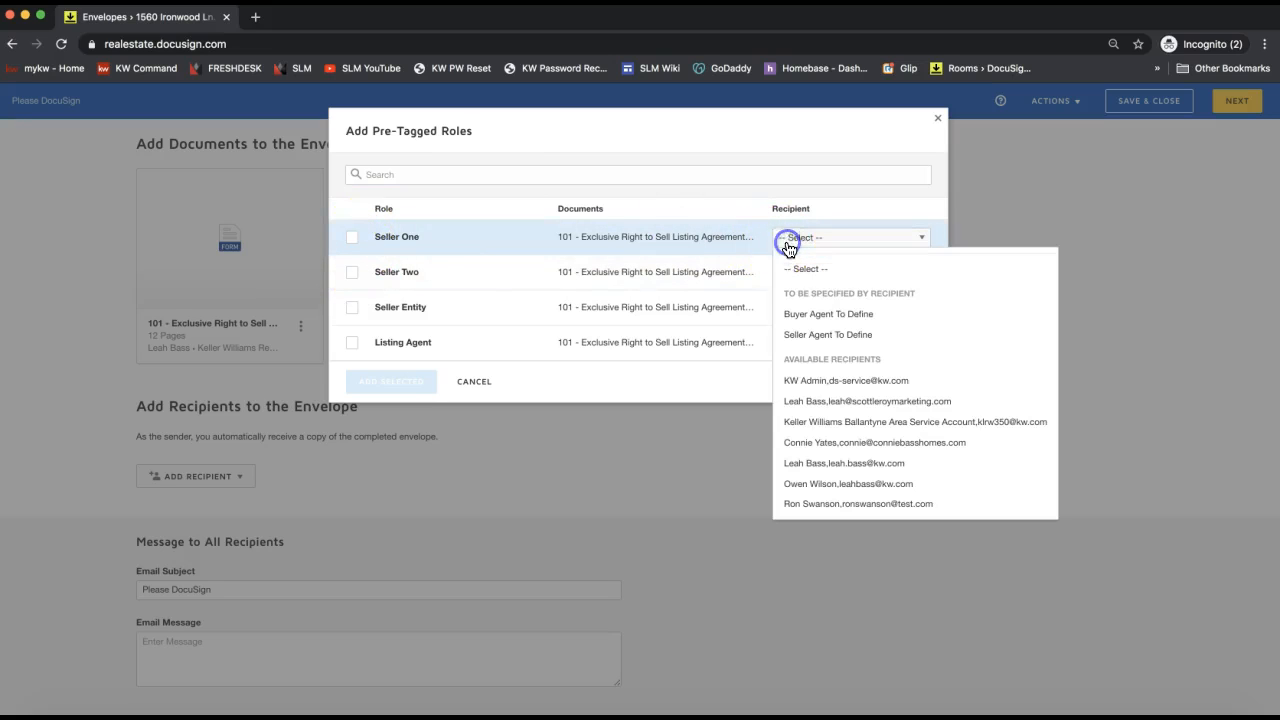
{"action": "left_click", "coordinate": [808, 484]}
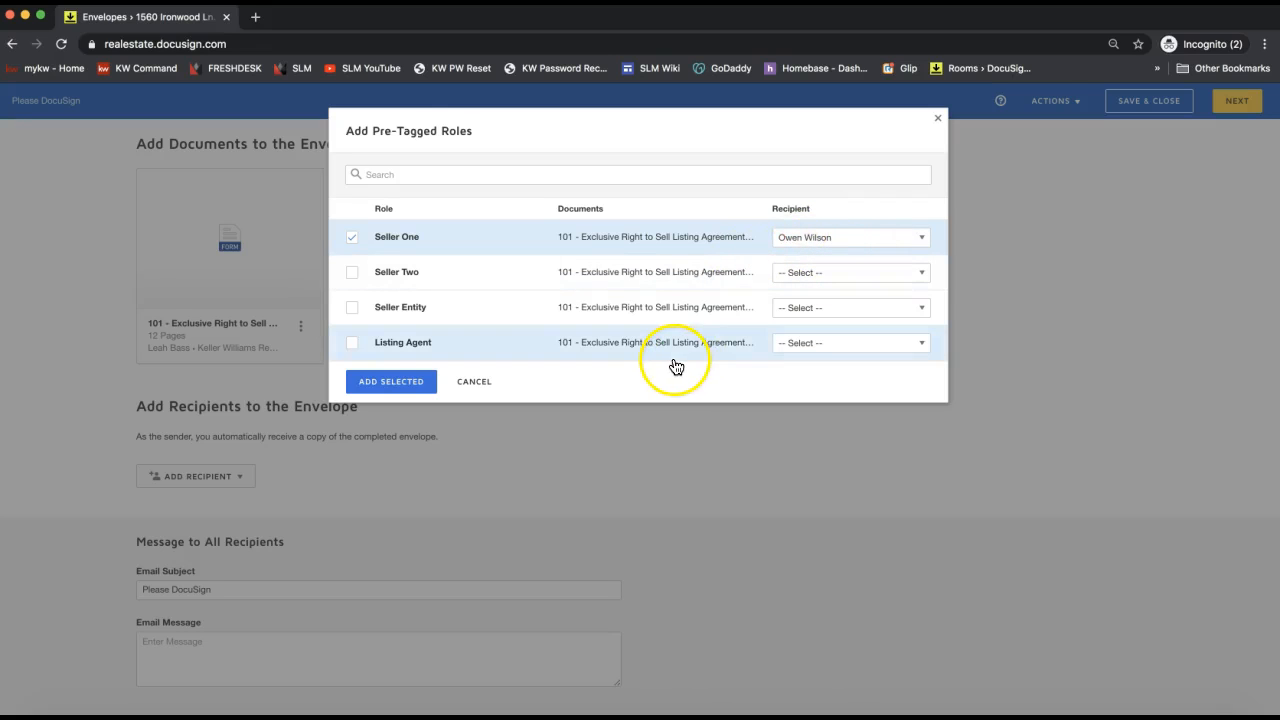
Step: Assign the agent's marketing-company contact to the Listing Agent role and add both selected roles as envelope recipients
{"action": "left_click", "coordinate": [842, 346]}
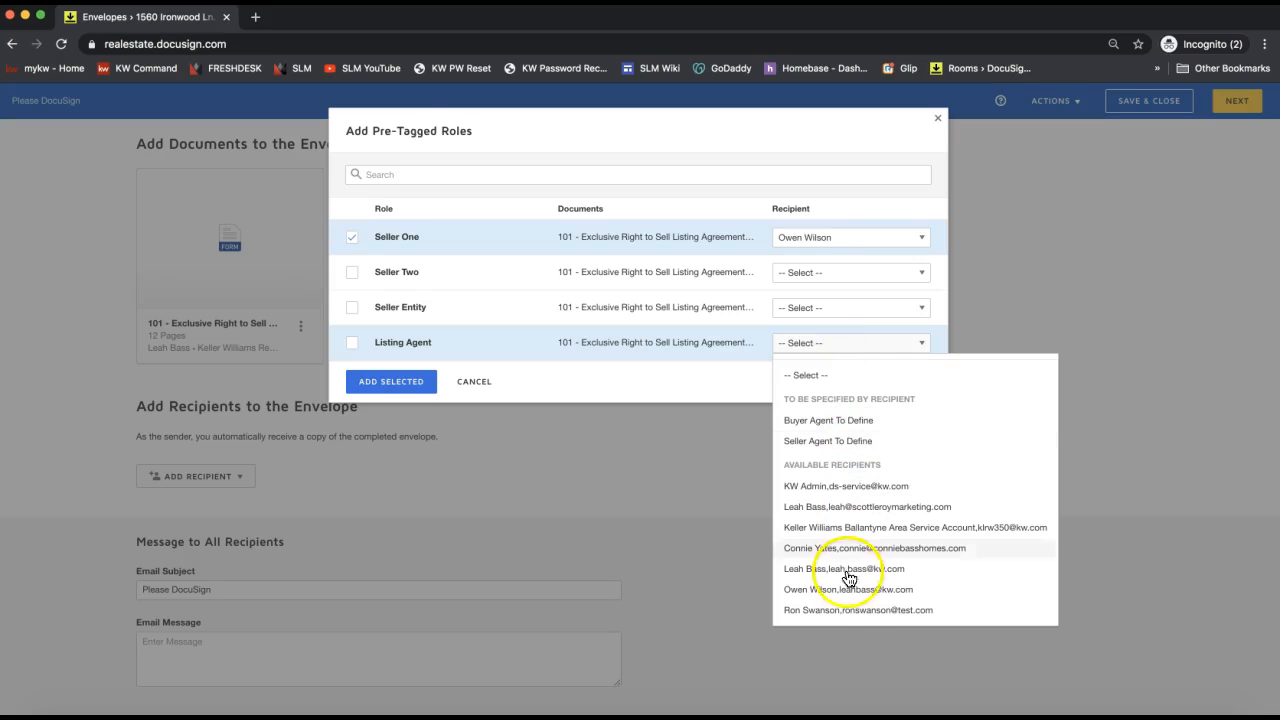
{"action": "left_click", "coordinate": [855, 507]}
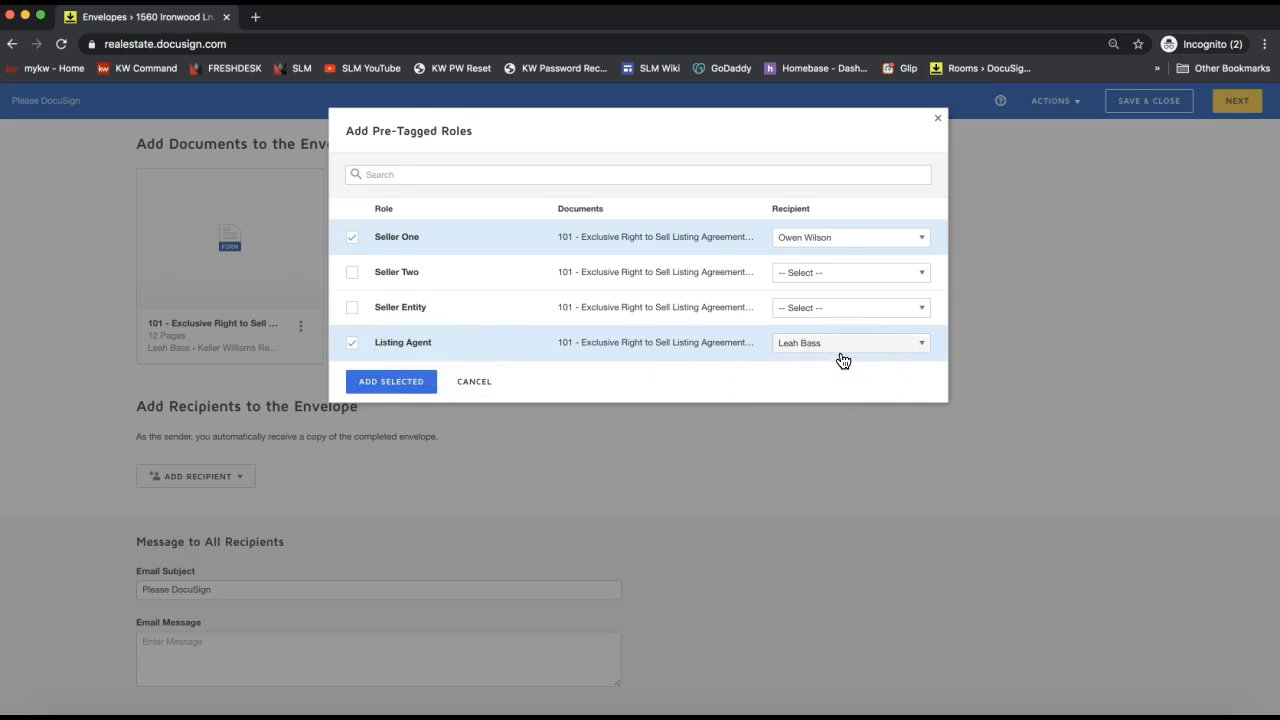
{"action": "left_click", "coordinate": [388, 390]}
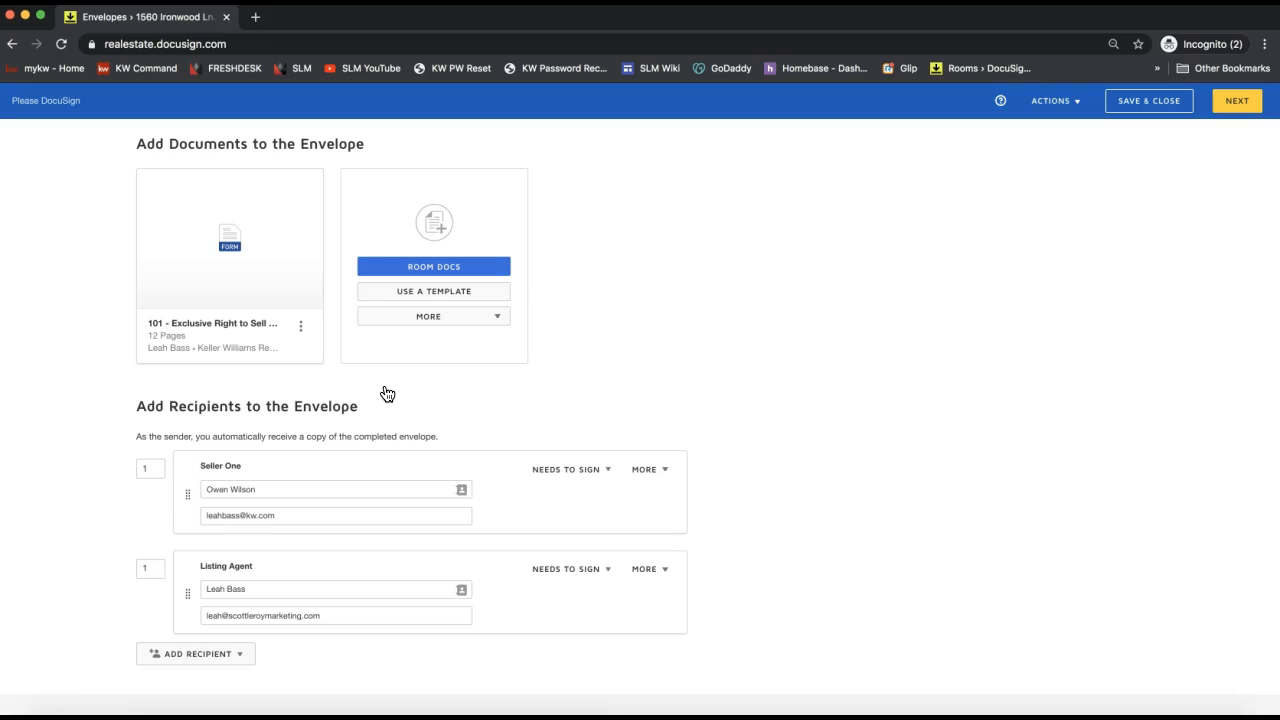
Step: Set the Listing Agent's signing order to 2, leaving Seller One as the first signer
{"action": "scroll", "coordinate": [387, 393], "scroll_direction": "down", "scroll_amount": 3}
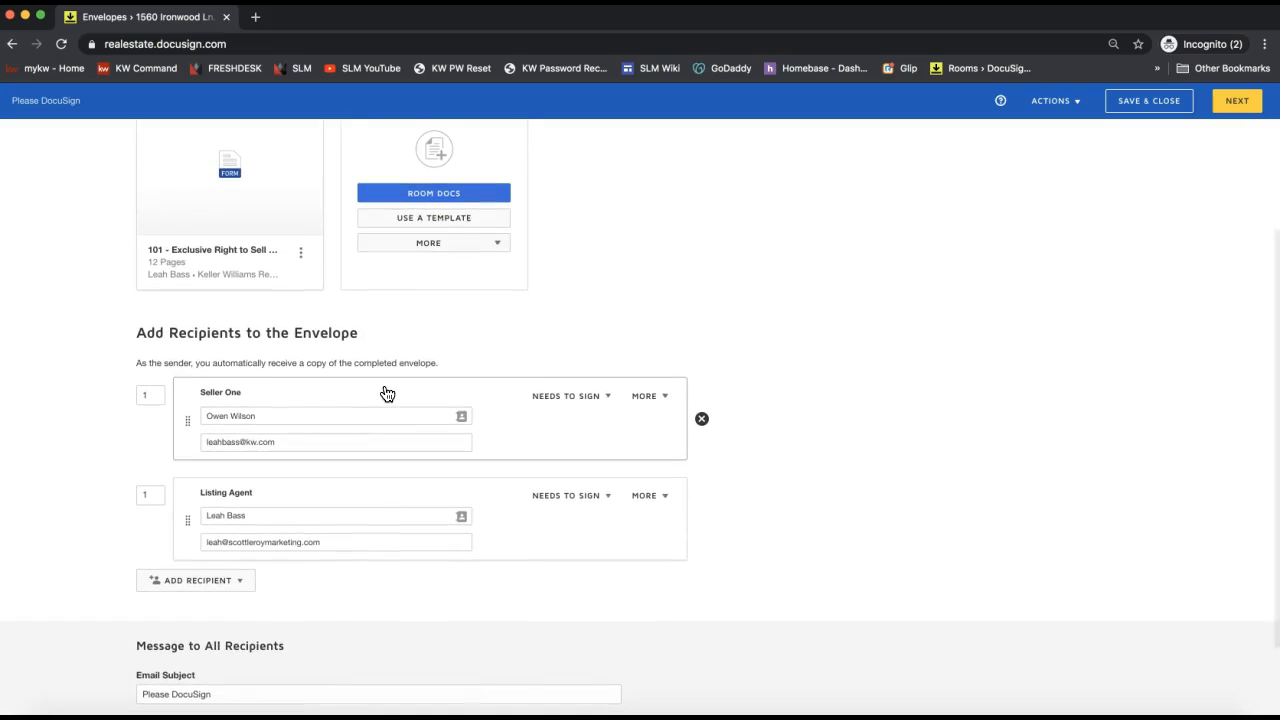
{"action": "scroll", "coordinate": [387, 393], "scroll_direction": "down", "scroll_amount": 1}
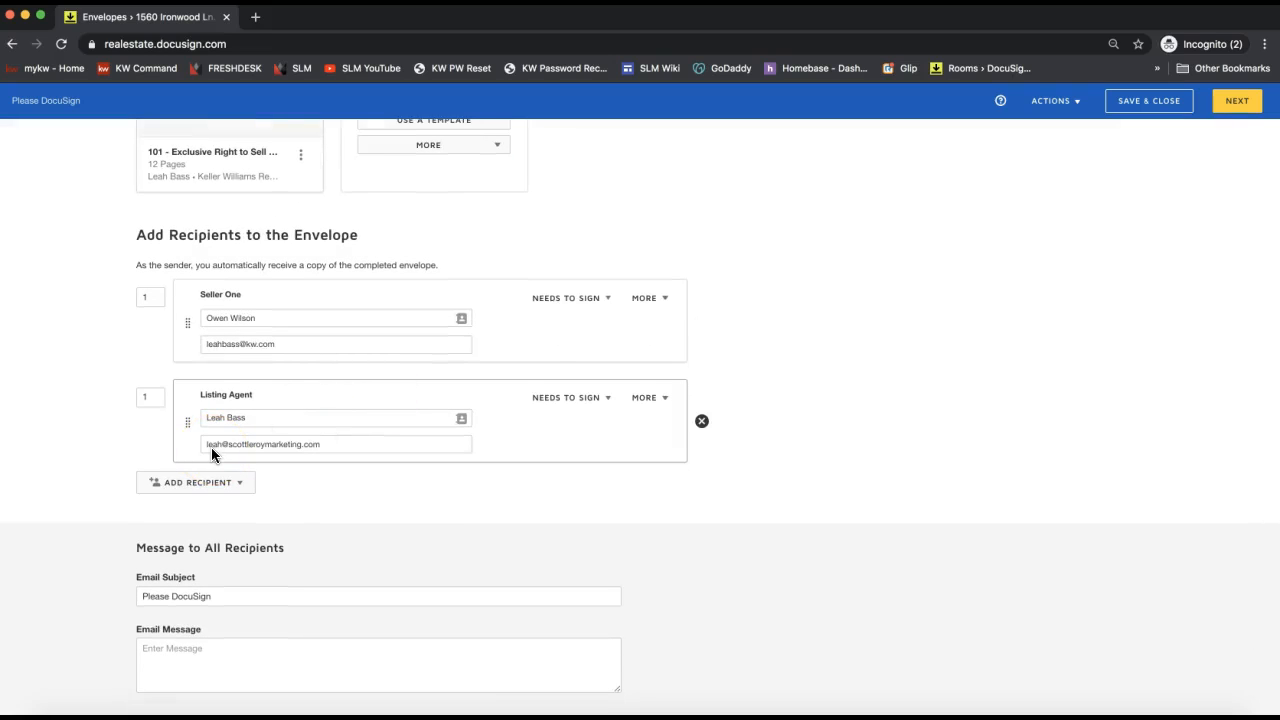
{"action": "left_click", "coordinate": [151, 297]}
{"action": "left_click", "coordinate": [157, 399]}
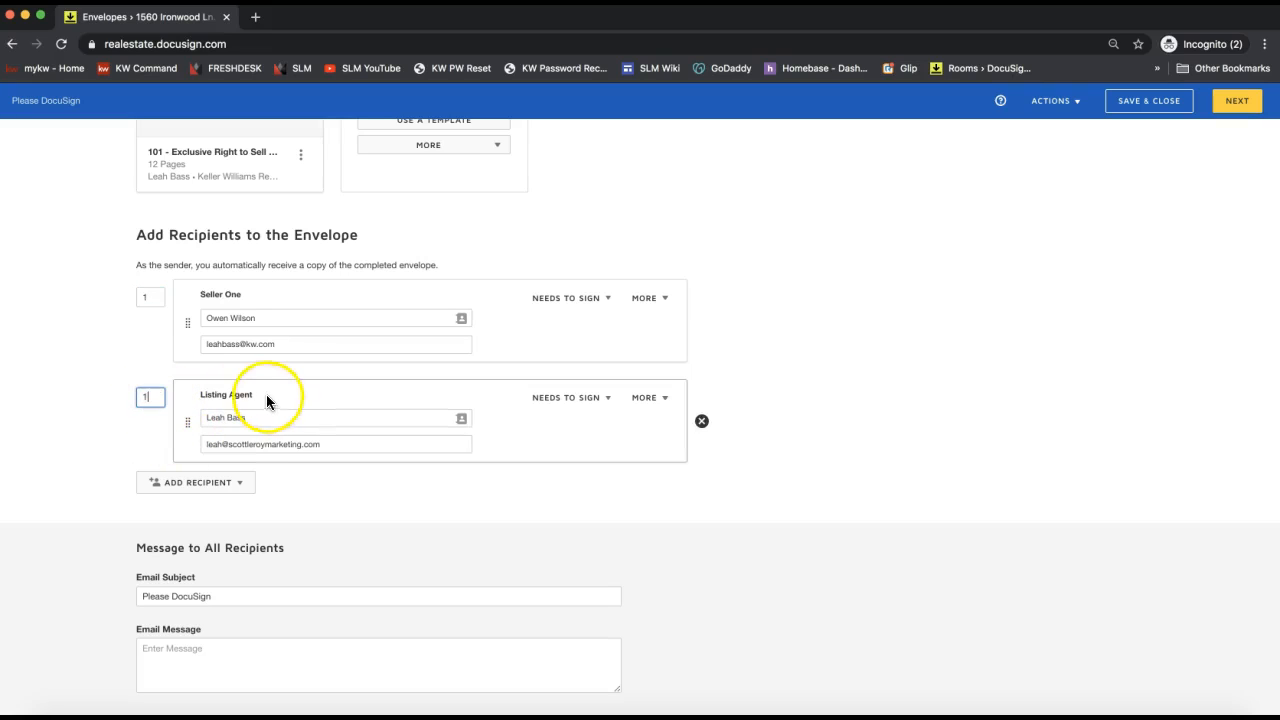
{"action": "left_click", "coordinate": [151, 302]}
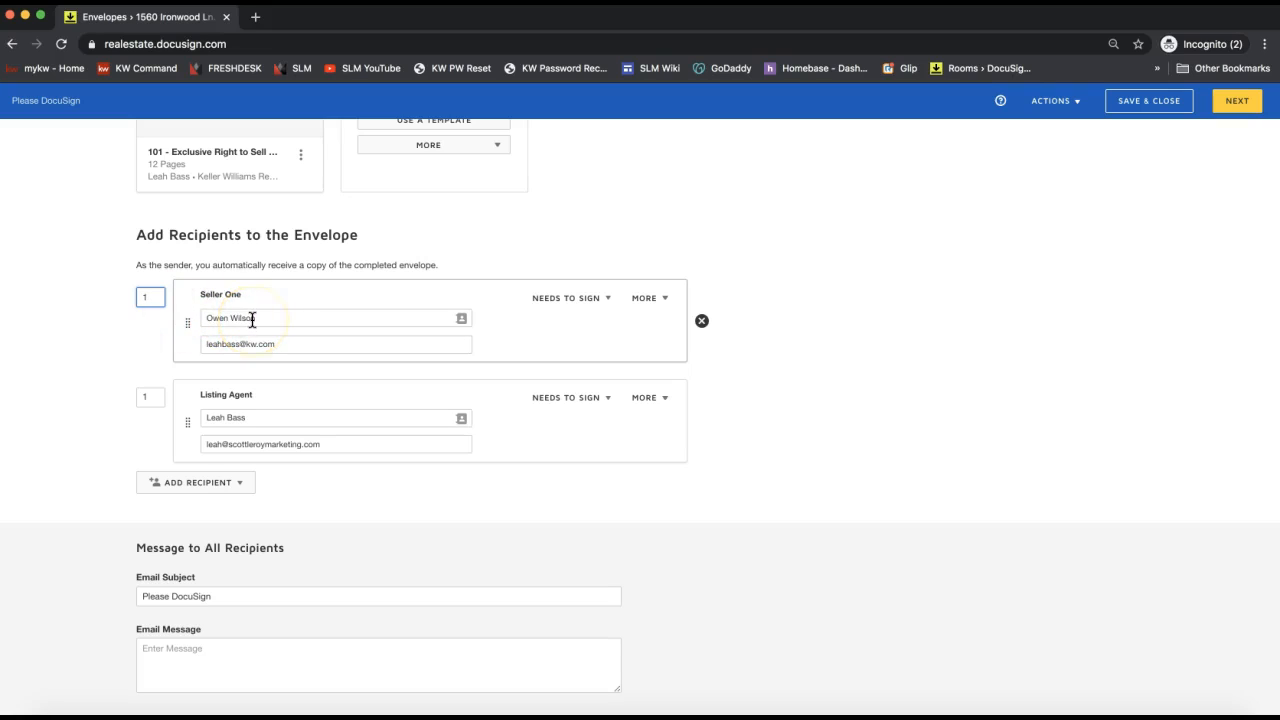
{"action": "left_click", "coordinate": [150, 396]}
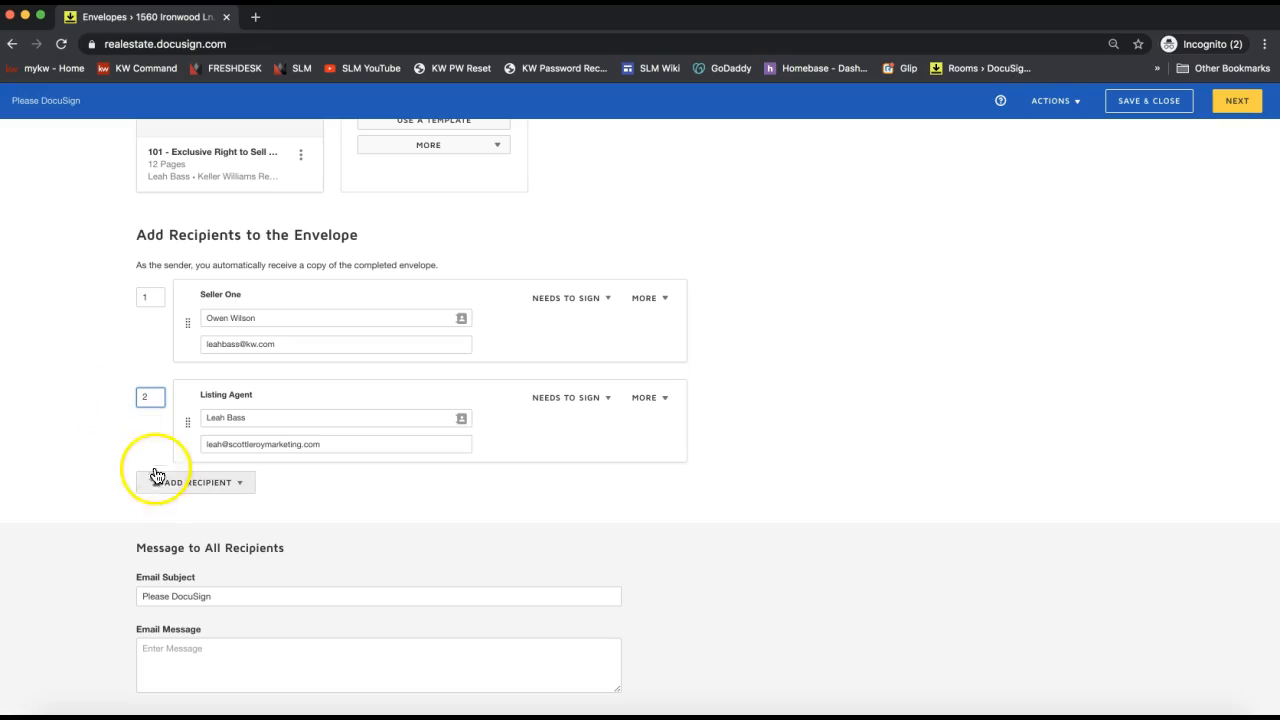
{"action": "left_click", "coordinate": [150, 425]}
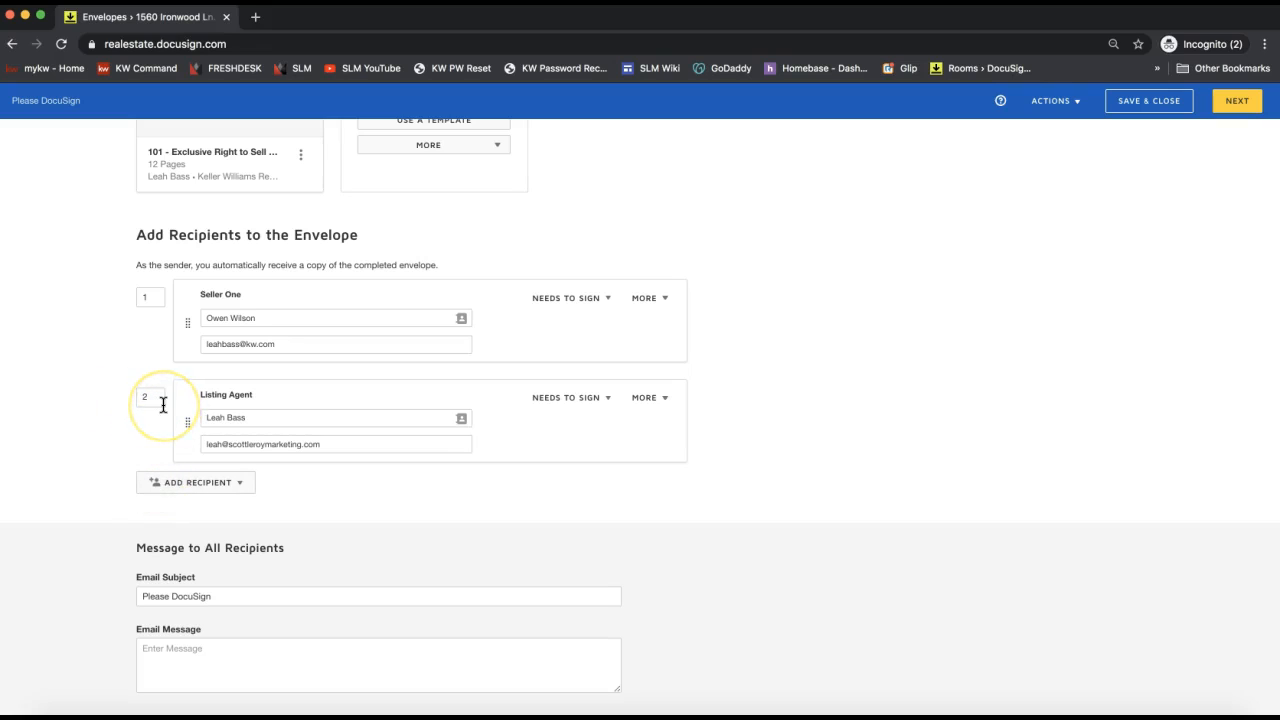
{"action": "left_click", "coordinate": [343, 474]}
{"action": "left_click", "coordinate": [561, 412]}
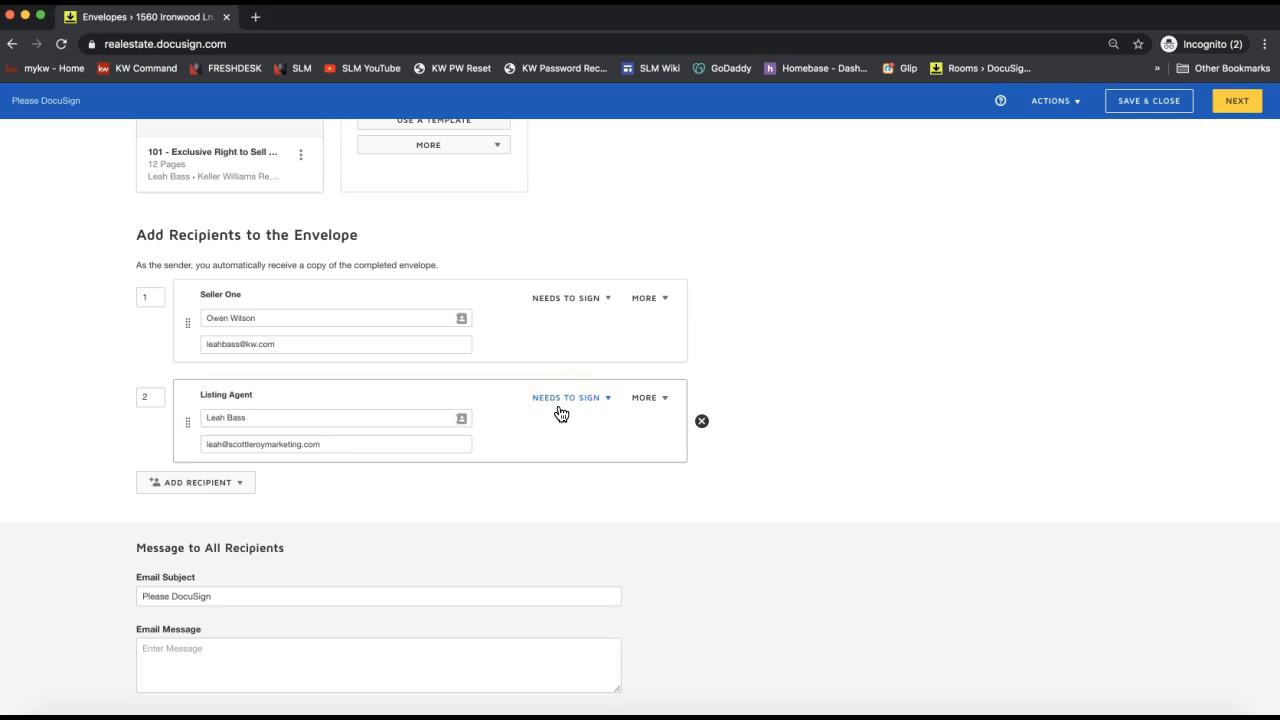
Step: Set the Listing Agent's signing order to 1 so that both recipients share the same signing position
{"action": "left_click", "coordinate": [152, 297]}
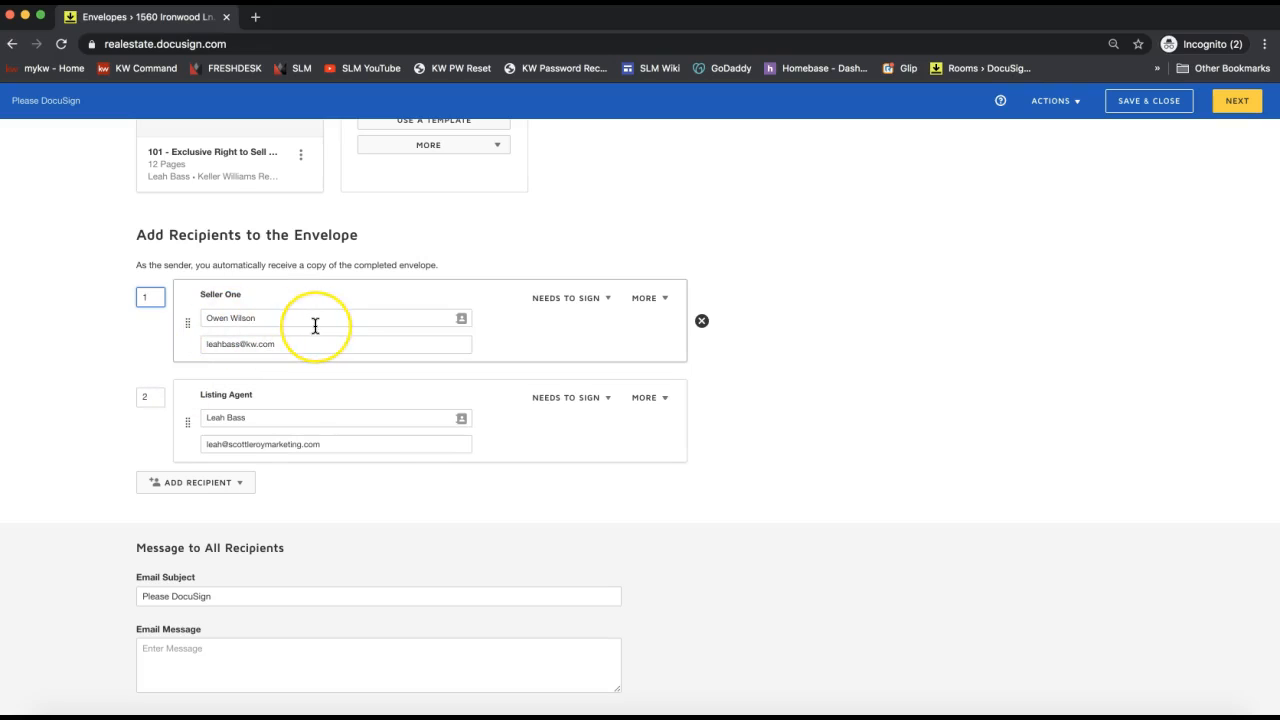
{"action": "left_click", "coordinate": [162, 400]}
{"action": "key", "text": "BackSpace"}
{"action": "type", "text": "1"}
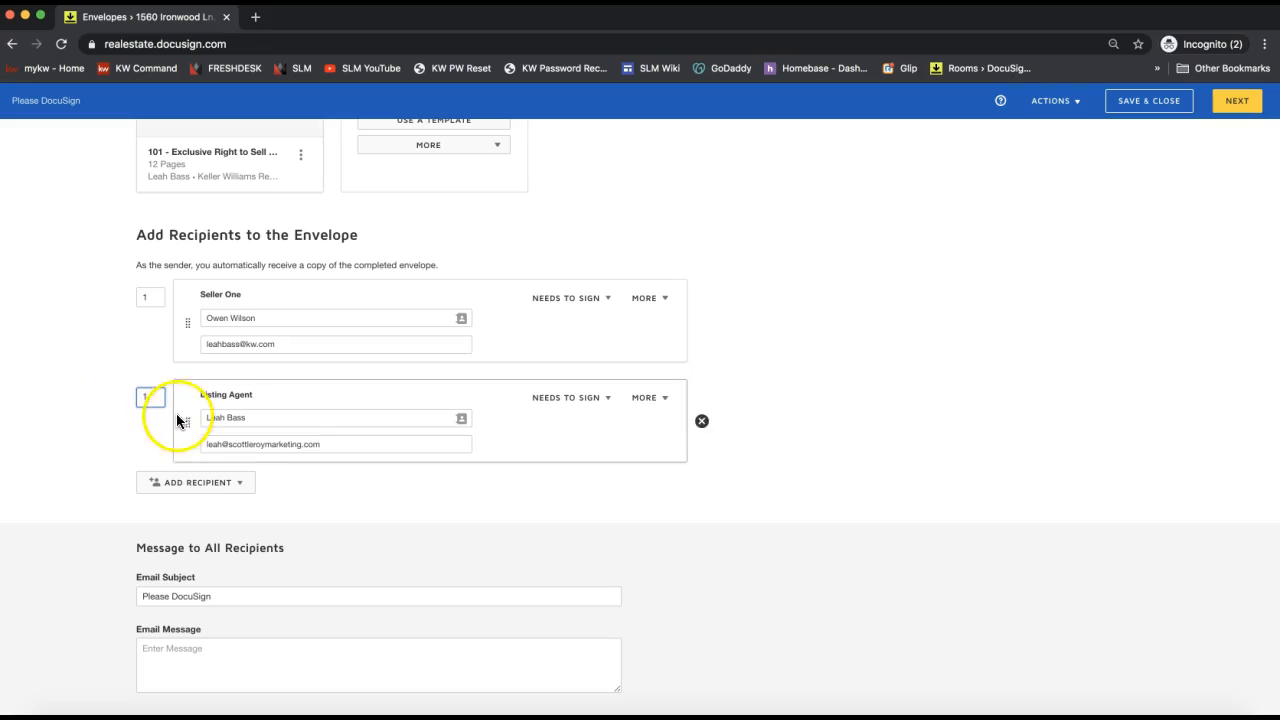
{"action": "left_click", "coordinate": [148, 354]}
{"action": "left_click", "coordinate": [152, 298]}
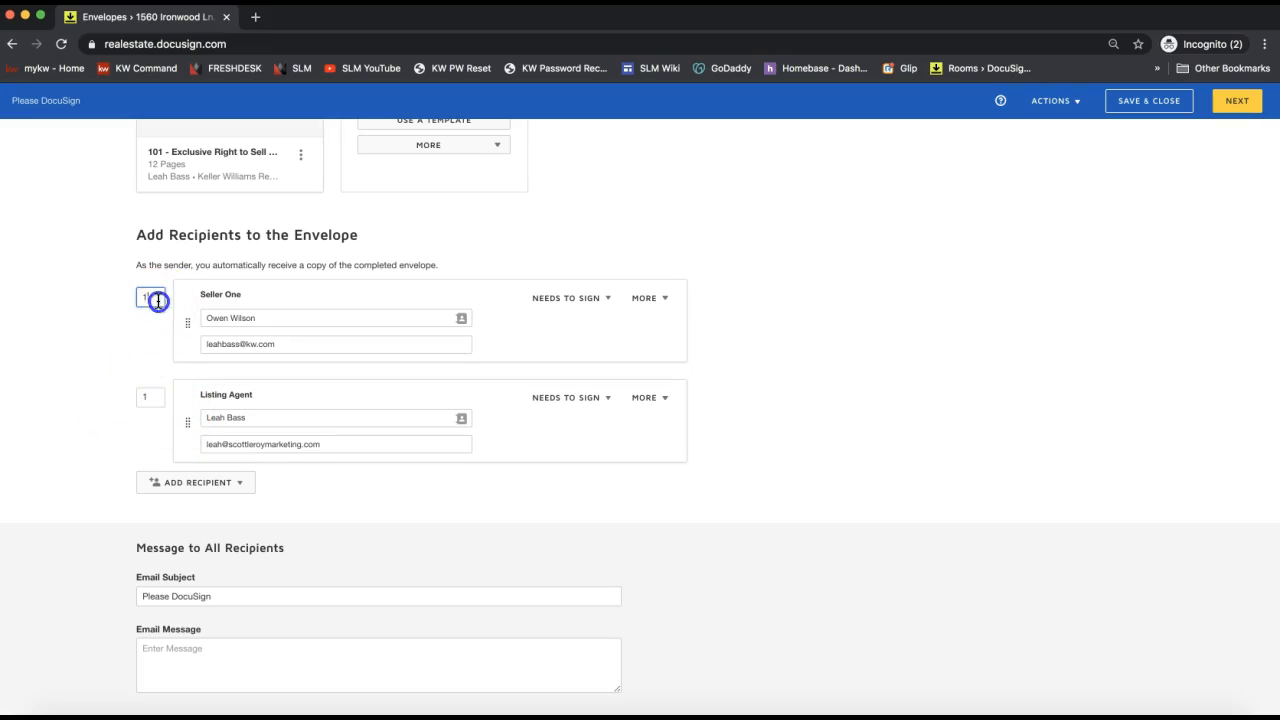
{"action": "left_click", "coordinate": [892, 406]}
Step: Continue from the envelope's recipient setup to placing signing fields on the agreement
{"action": "scroll", "coordinate": [892, 406], "scroll_direction": "down", "scroll_amount": 1}
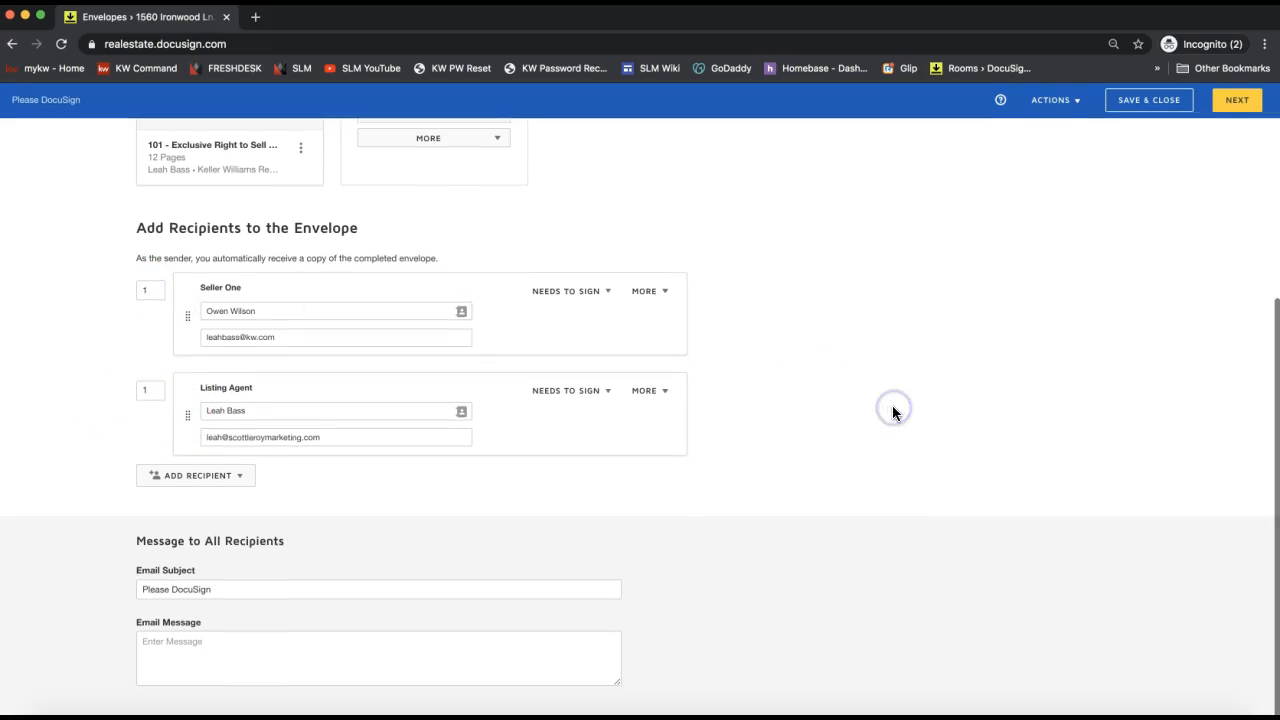
{"action": "left_click", "coordinate": [1240, 102]}
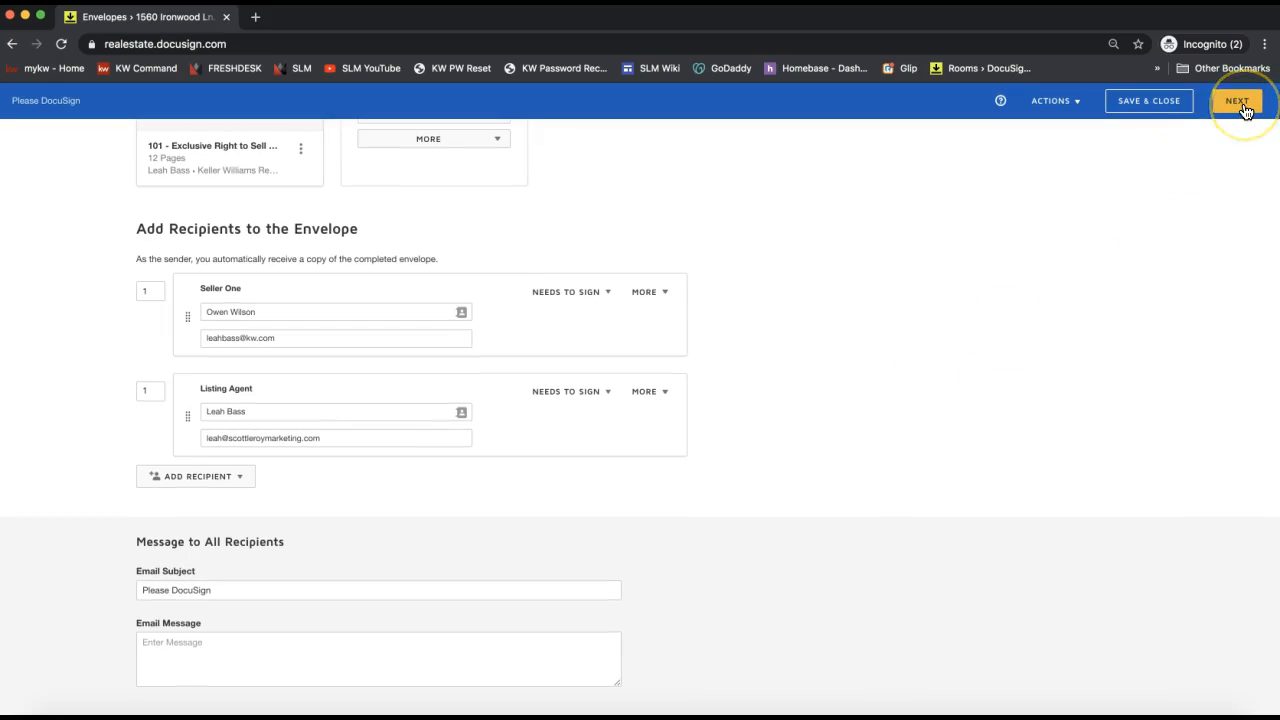
{"action": "left_click", "coordinate": [1240, 102]}
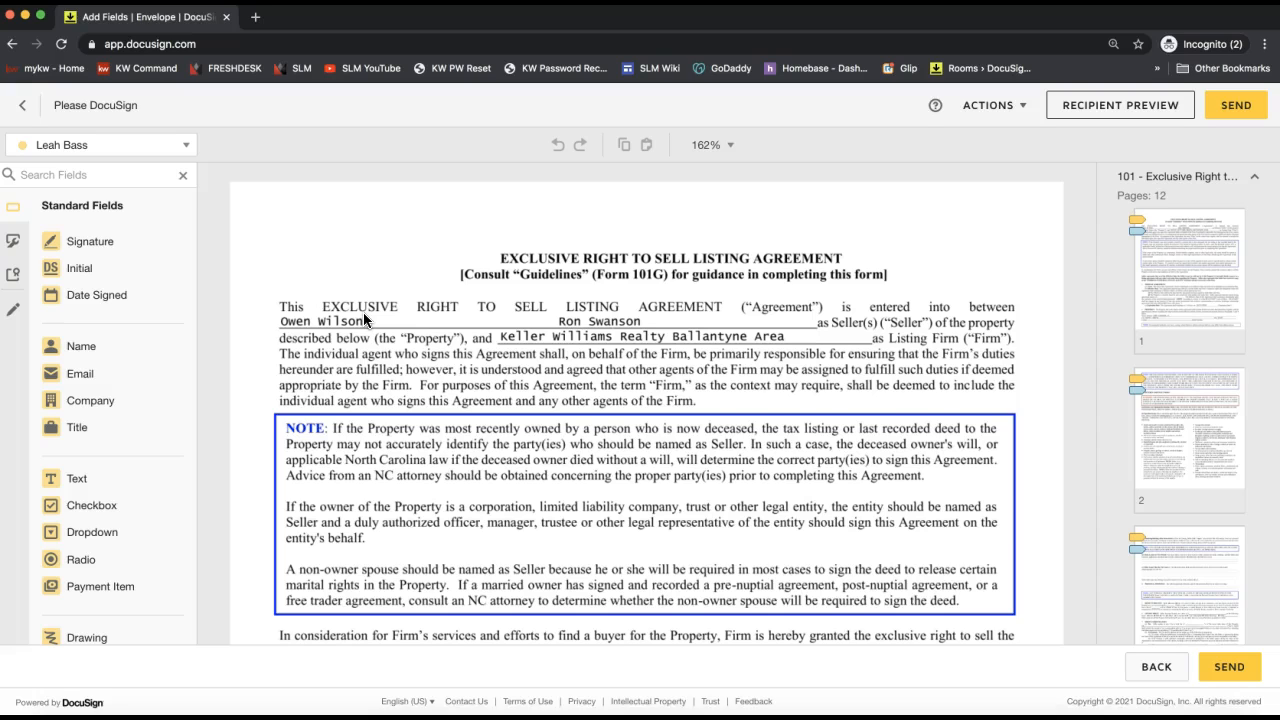
Step: Review the first page of the listing agreement down to the agent and seller initial fields in its footer
{"action": "scroll", "coordinate": [363, 312], "scroll_direction": "down", "scroll_amount": 2}
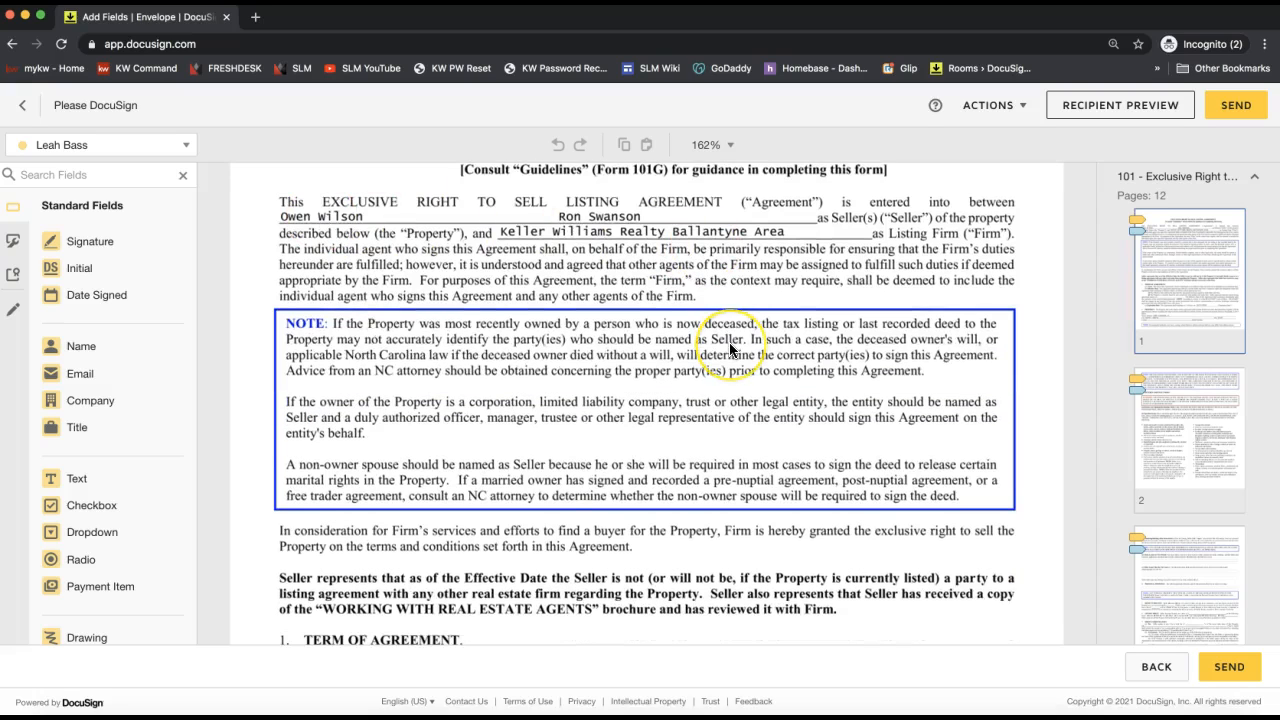
{"action": "scroll", "coordinate": [730, 347], "scroll_direction": "down", "scroll_amount": 7}
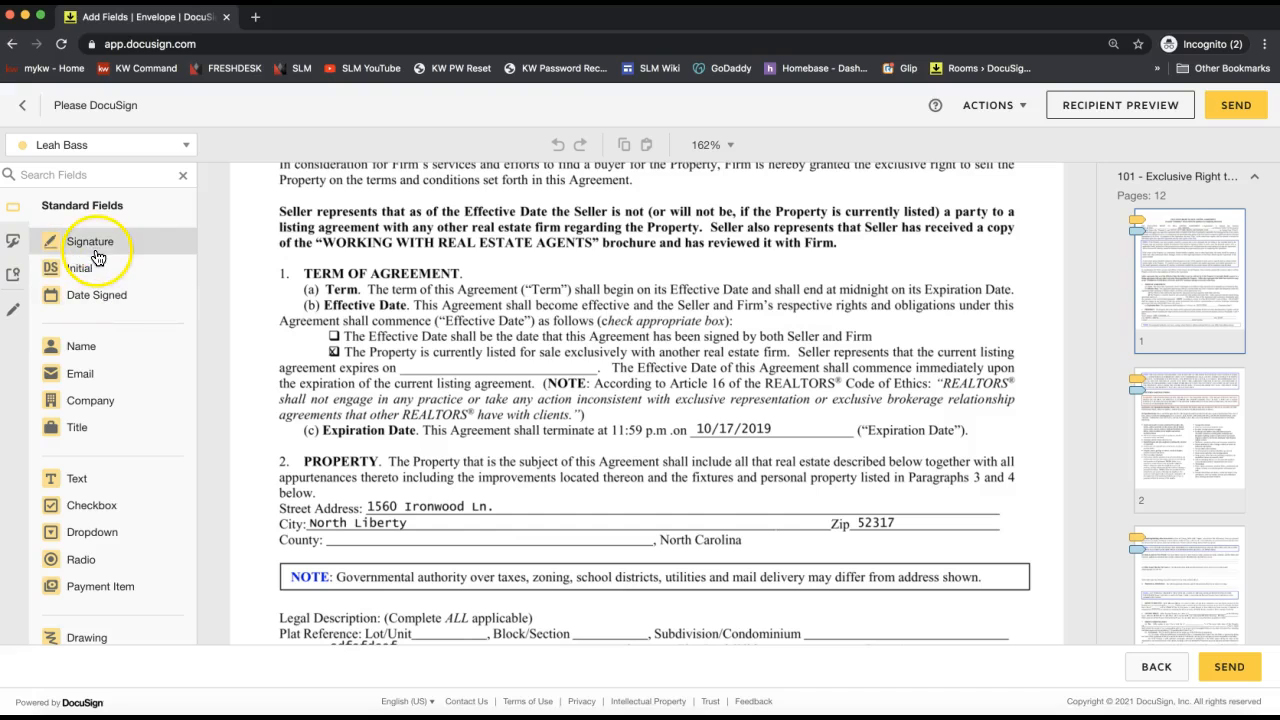
{"action": "scroll", "coordinate": [486, 389], "scroll_direction": "up", "scroll_amount": 9}
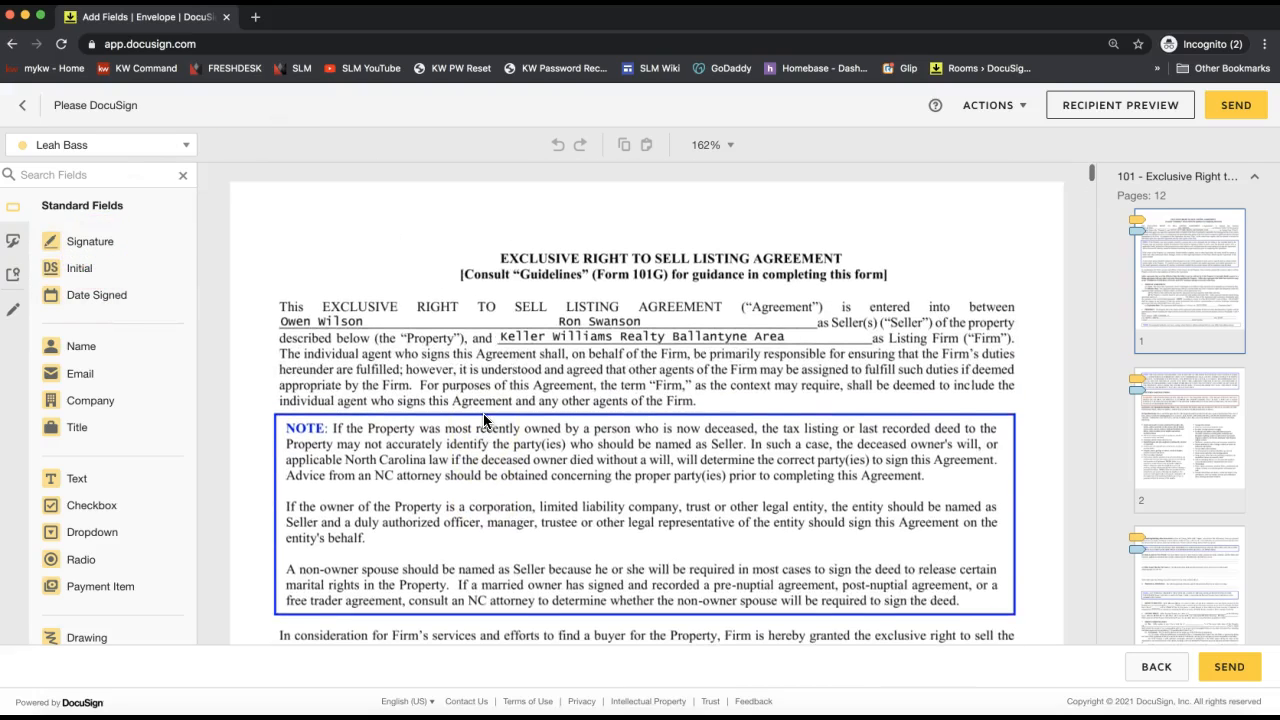
{"action": "scroll", "coordinate": [483, 420], "scroll_direction": "down", "scroll_amount": 10}
{"action": "left_click", "coordinate": [518, 518]}
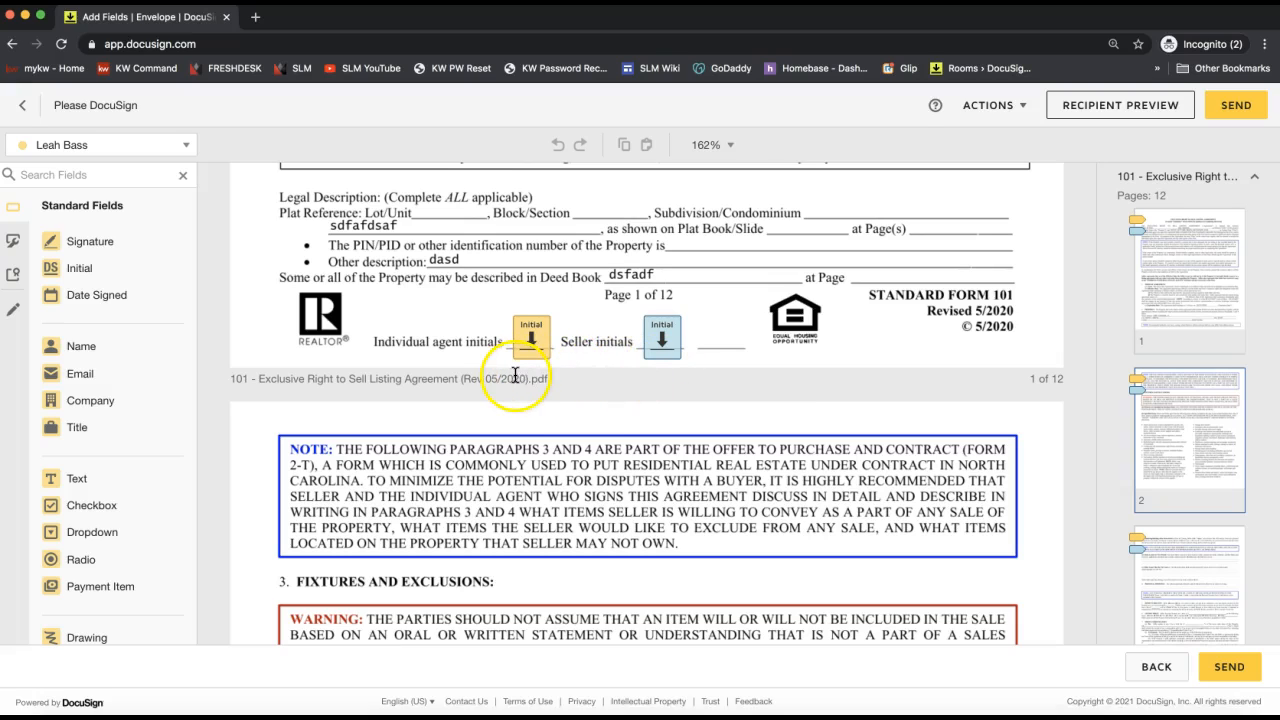
Step: Compare the initial fields on pages 1 and 2 by making the seller the active recipient, then the listing agent again
{"action": "left_click", "coordinate": [100, 153]}
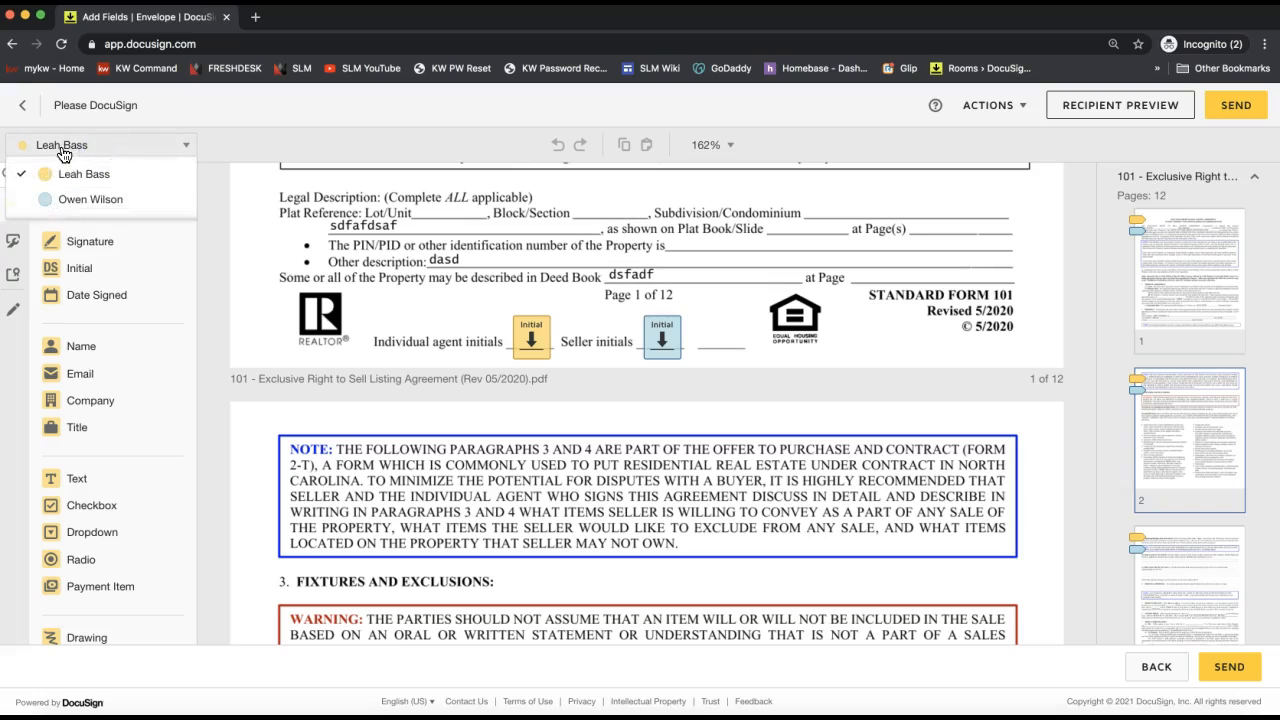
{"action": "left_click", "coordinate": [76, 176]}
{"action": "left_click", "coordinate": [52, 208]}
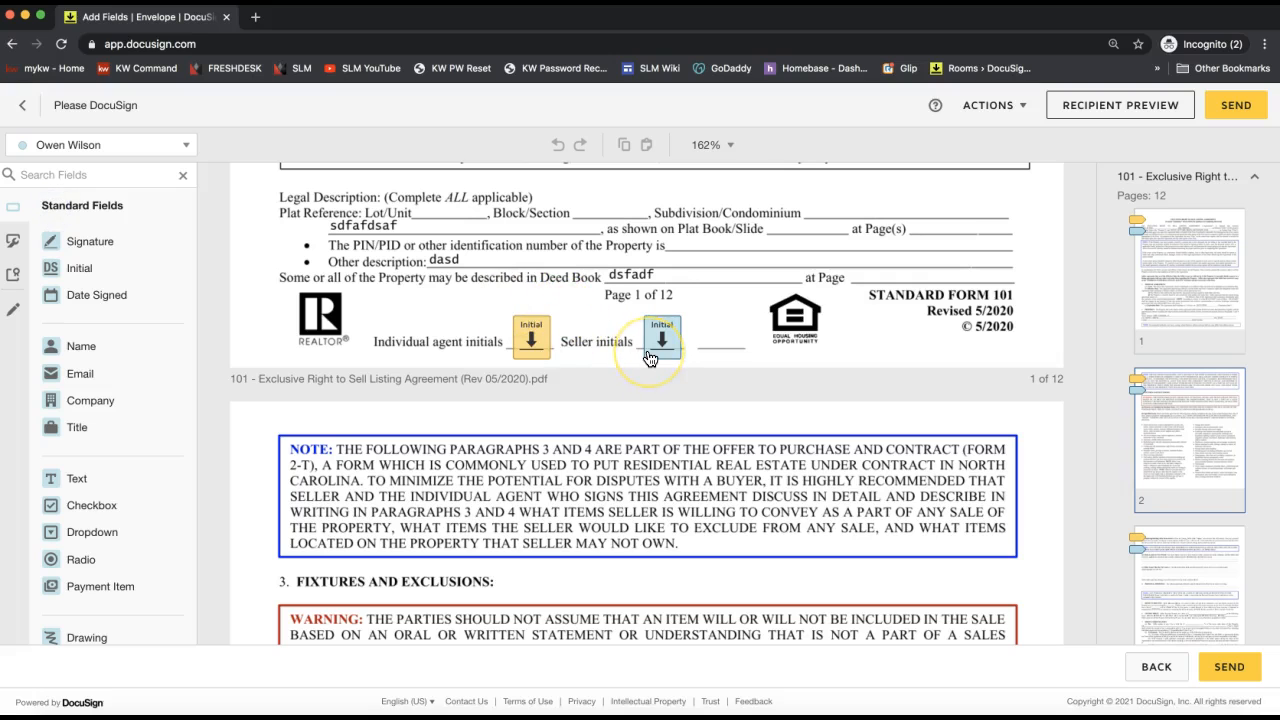
{"action": "scroll", "coordinate": [650, 358], "scroll_direction": "down", "scroll_amount": 10}
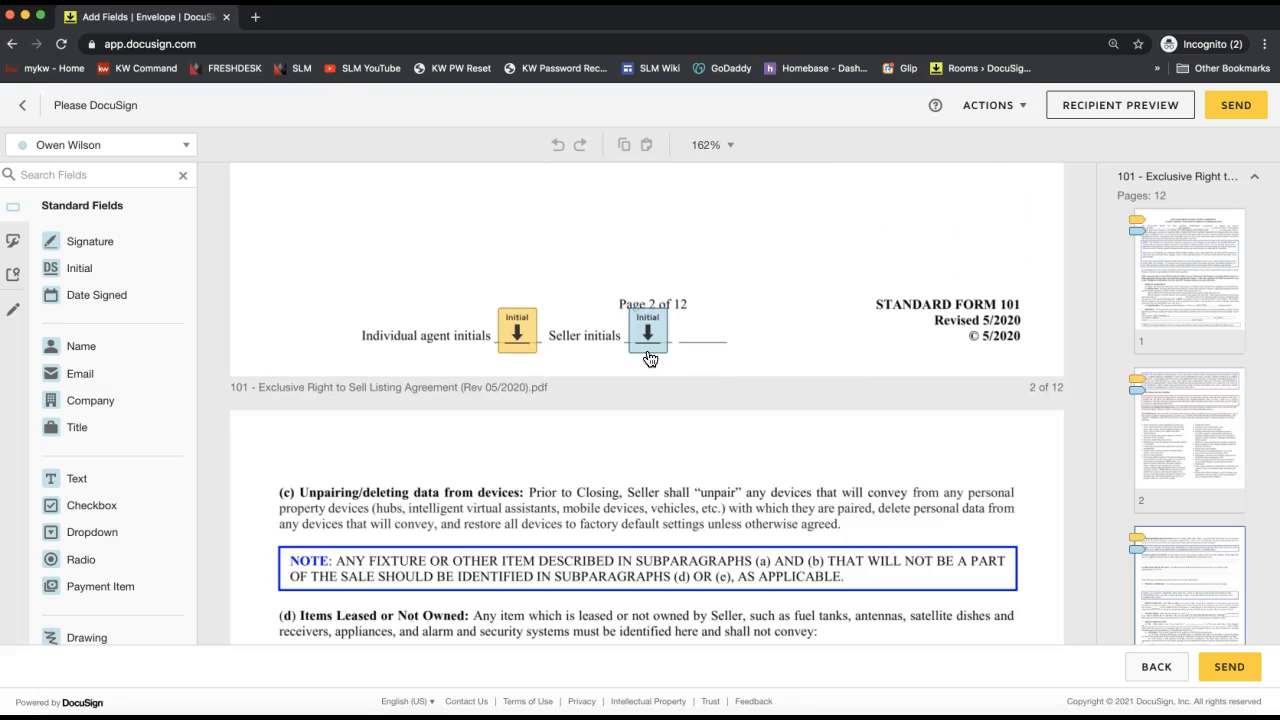
{"action": "left_click", "coordinate": [510, 336]}
{"action": "left_click", "coordinate": [80, 148]}
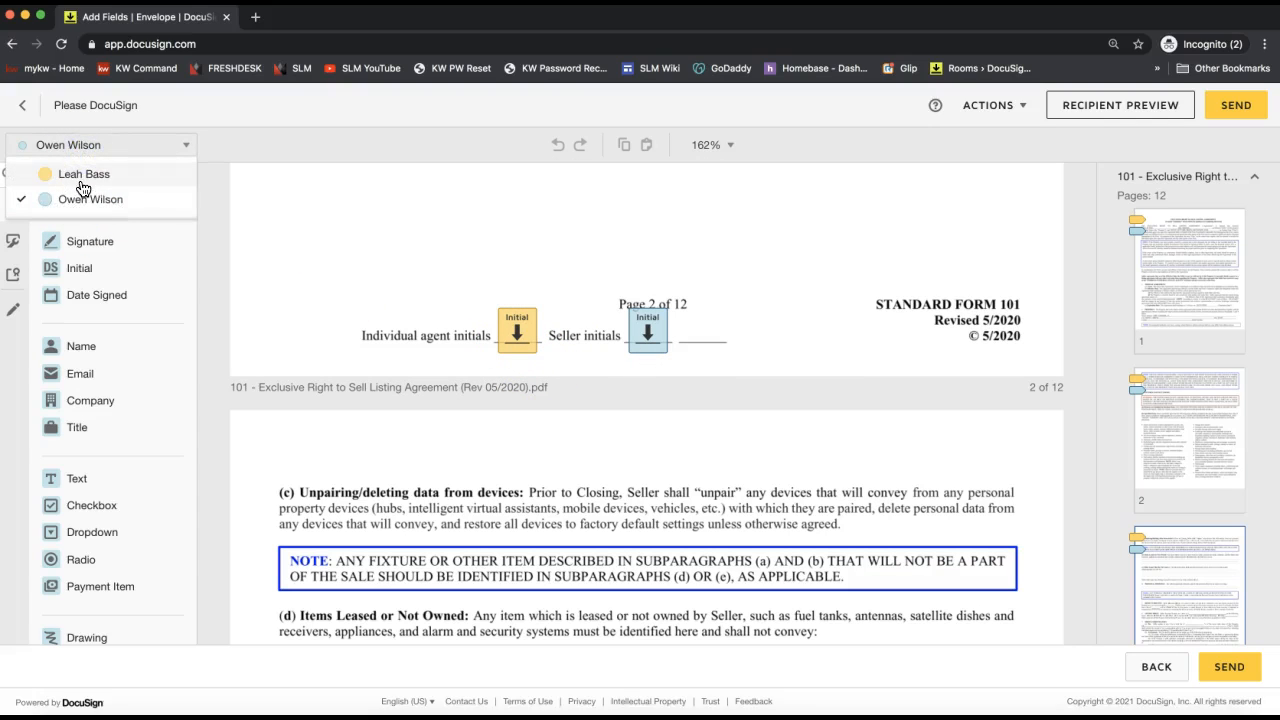
{"action": "left_click", "coordinate": [83, 186]}
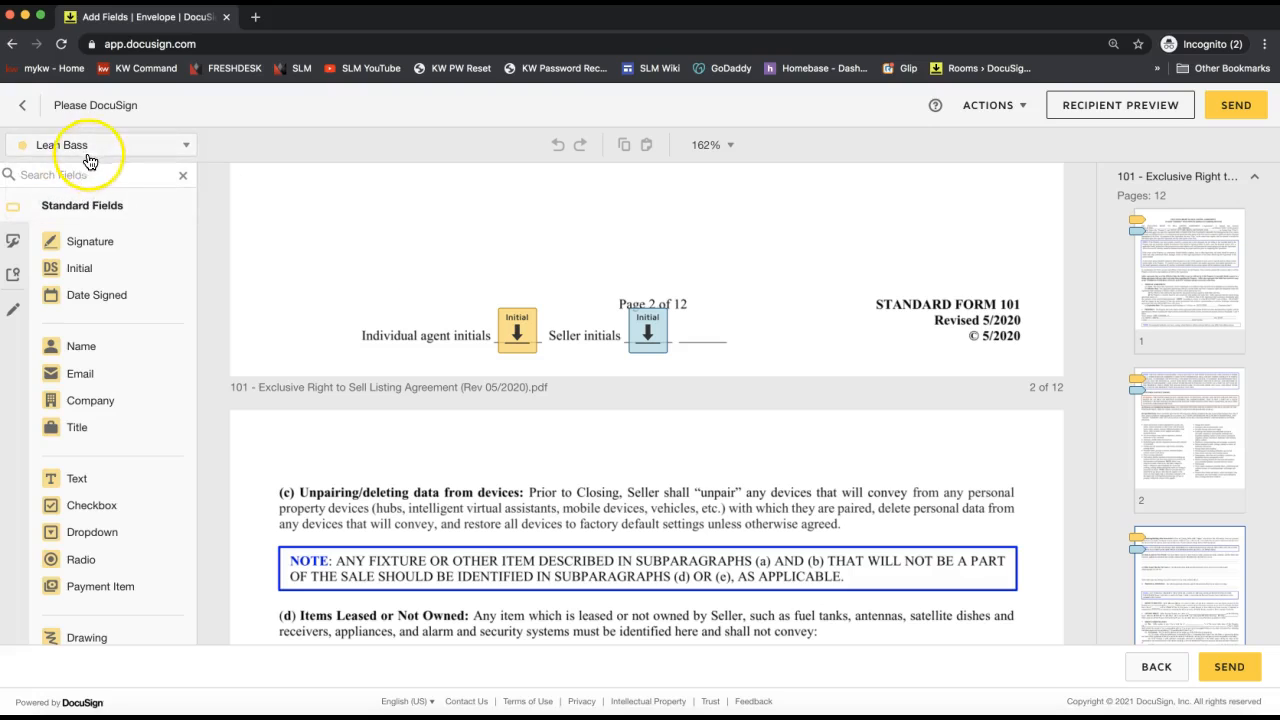
{"action": "left_click", "coordinate": [671, 368]}
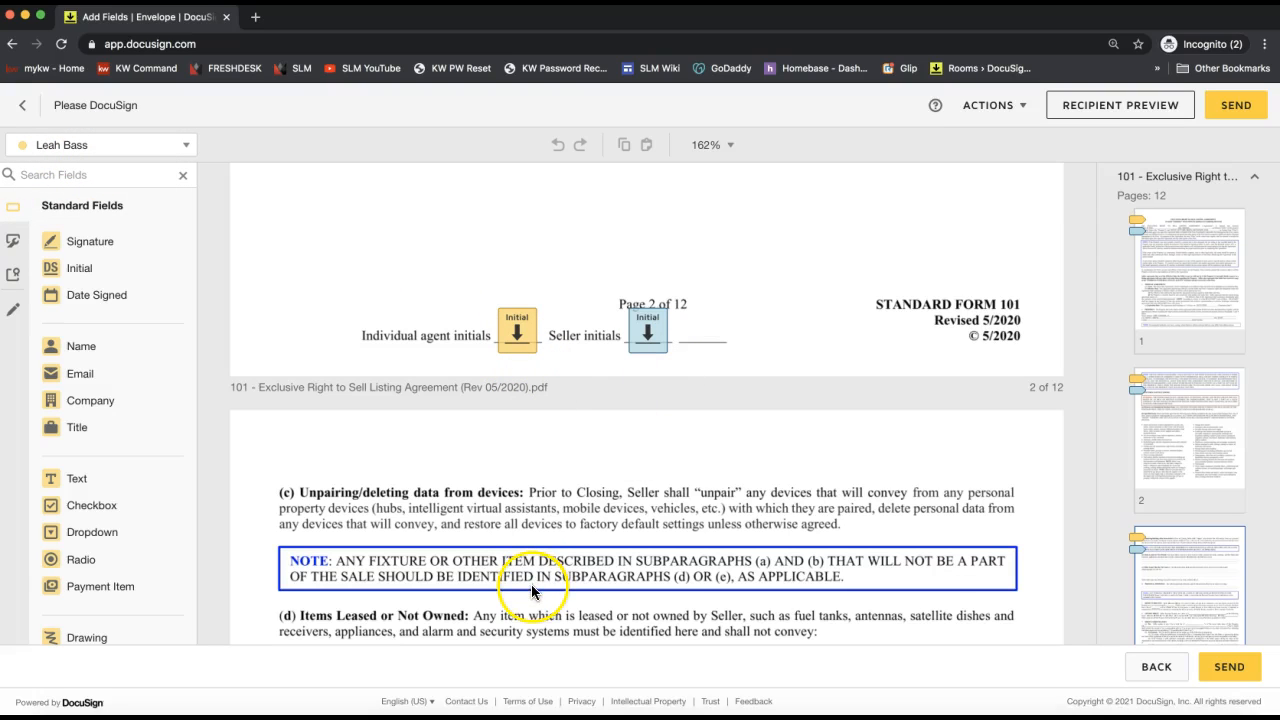
Step: Open the recipient preview of the envelope and switch it from the listing agent's view to the seller's view
{"action": "left_click", "coordinate": [1096, 114]}
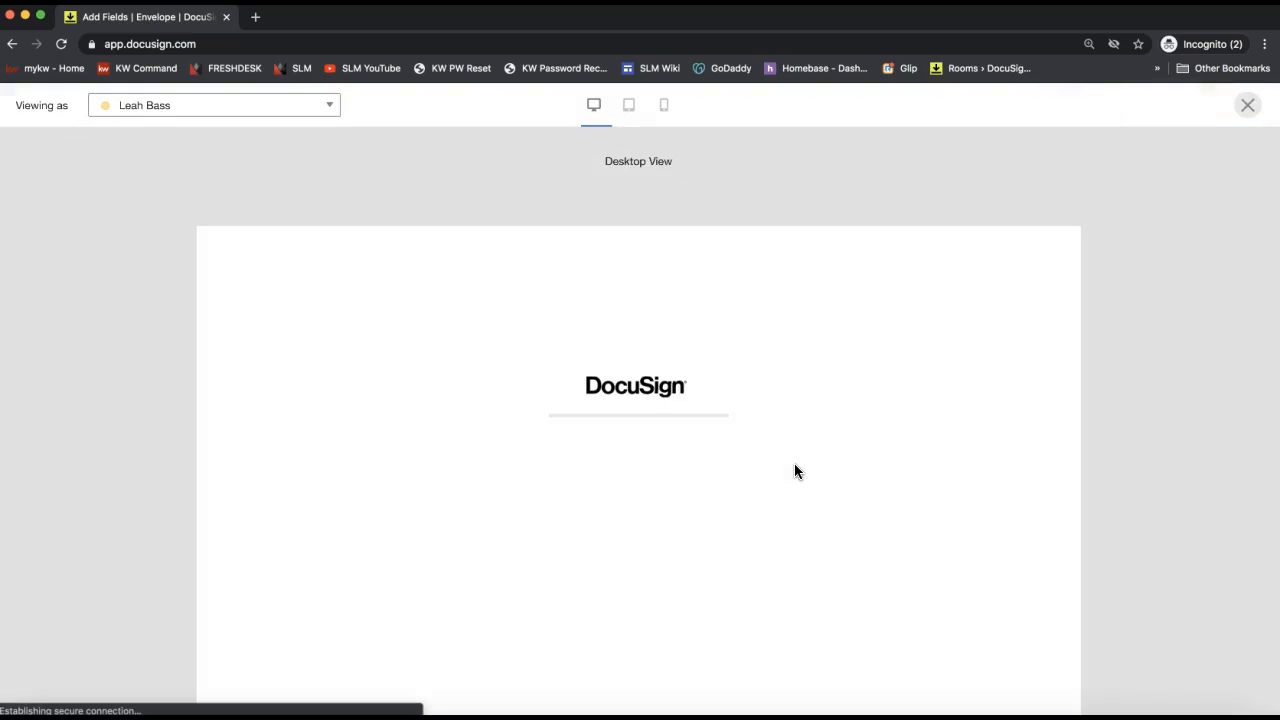
{"action": "left_click", "coordinate": [659, 469]}
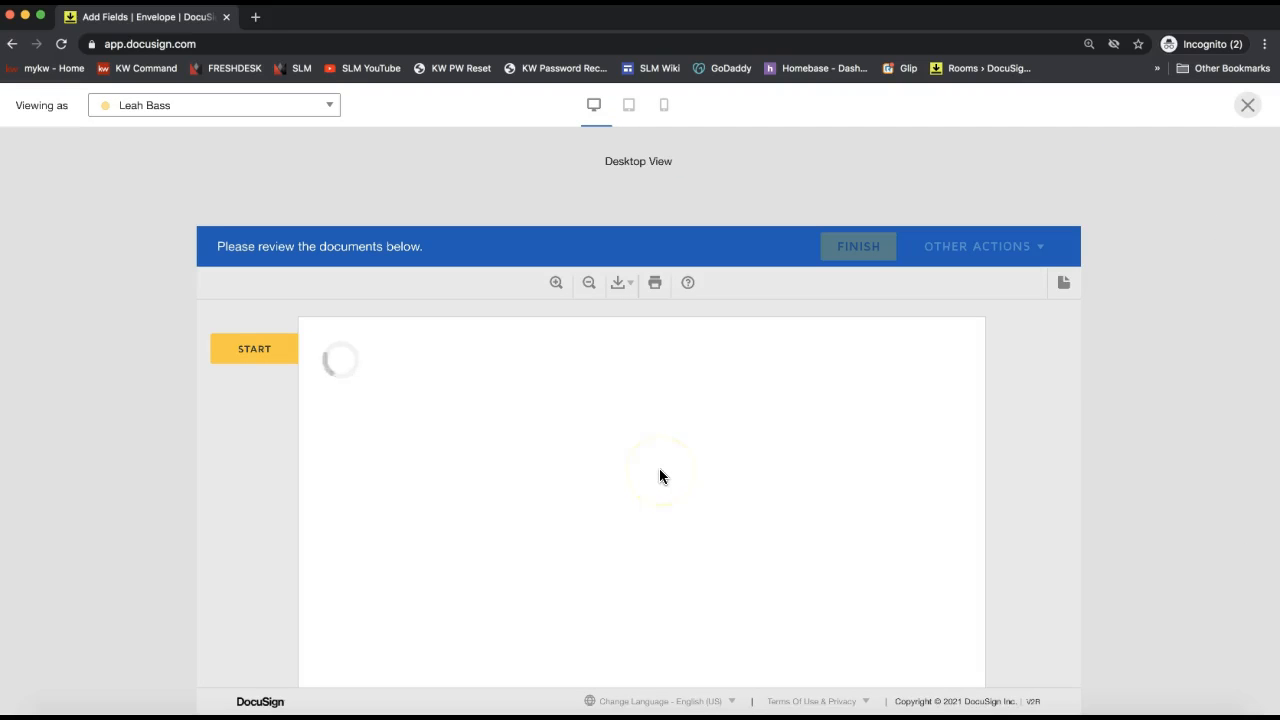
{"action": "left_click", "coordinate": [168, 105]}
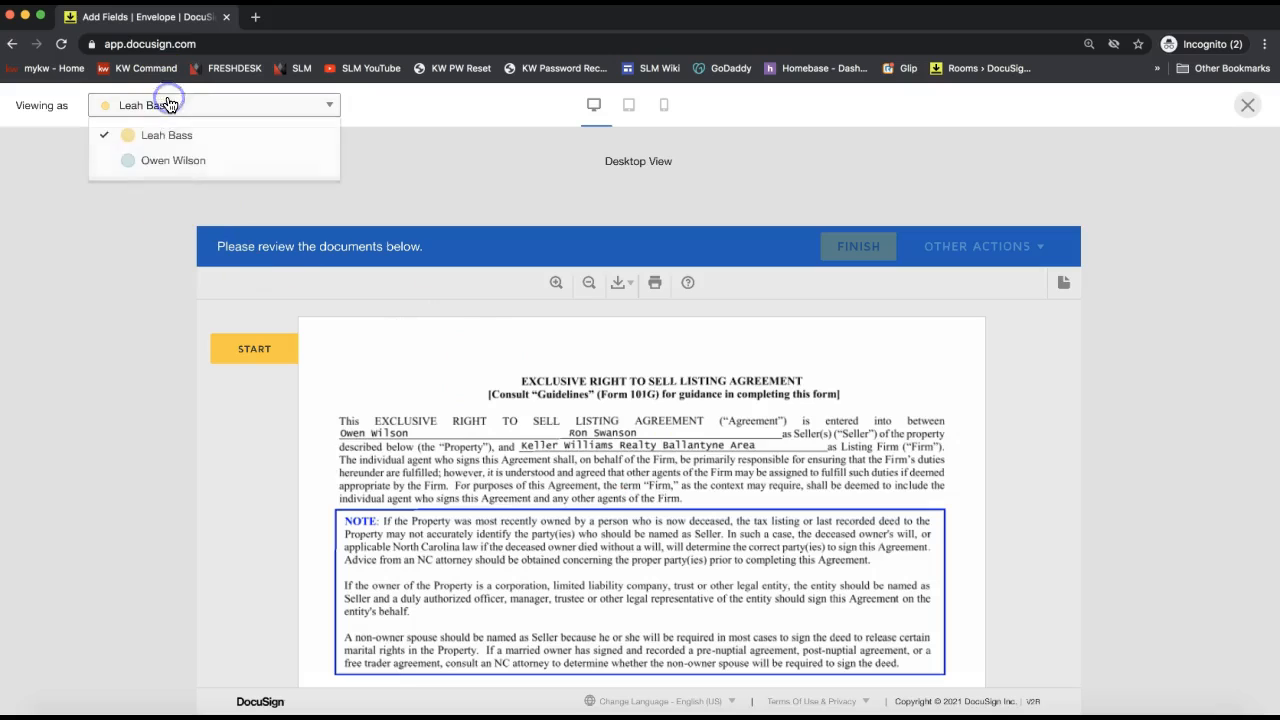
{"action": "left_click", "coordinate": [178, 168]}
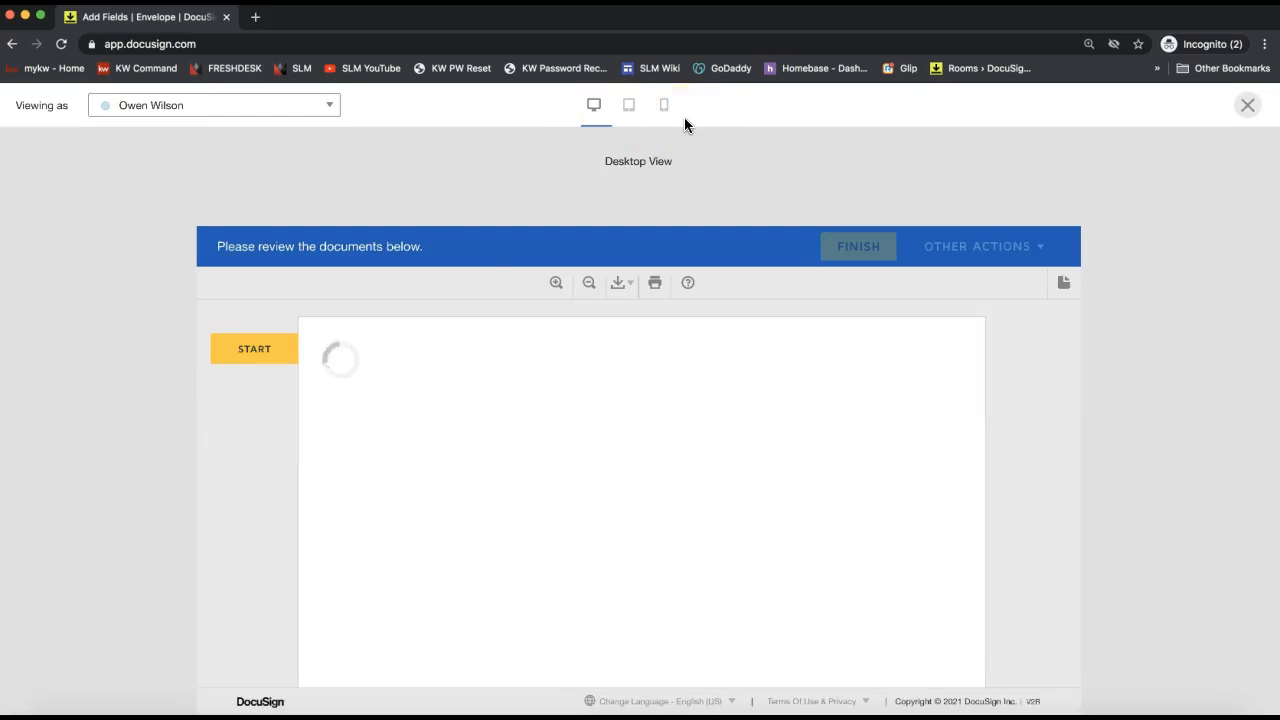
Step: Try the seller's signing flow in the preview by initialing pages 1 and 2, and look over page 3
{"action": "left_click", "coordinate": [265, 352]}
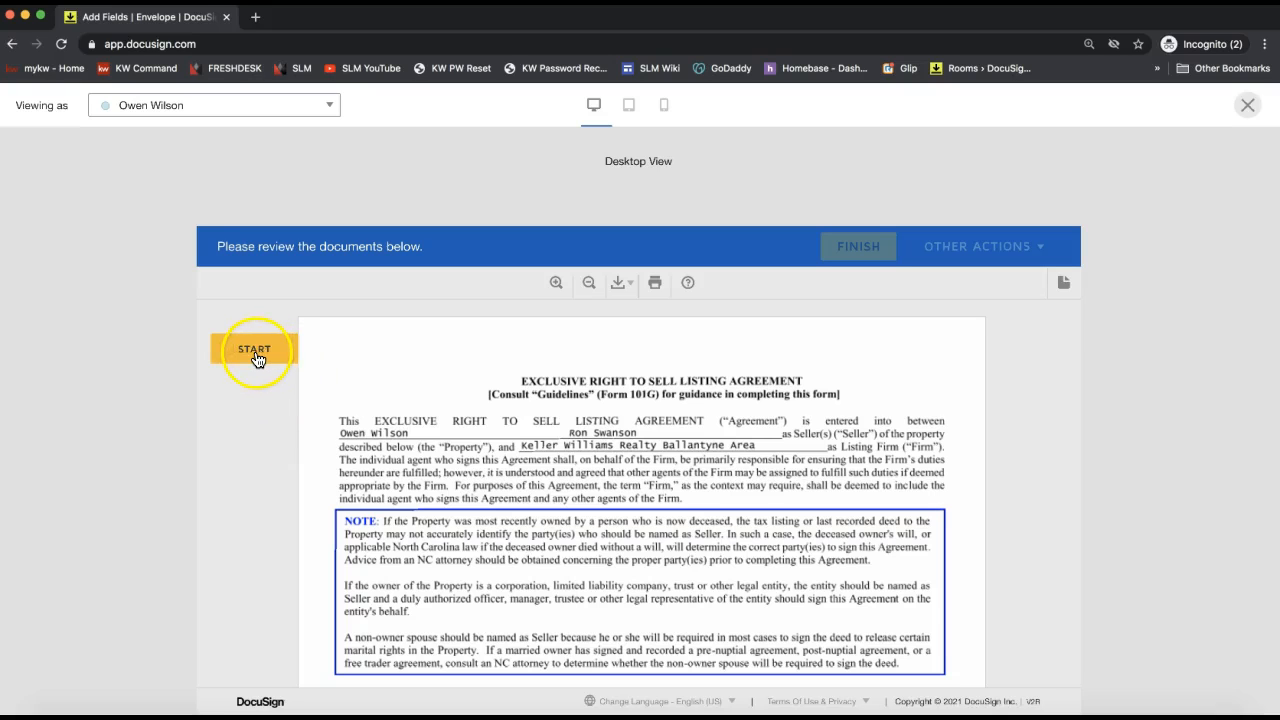
{"action": "left_click", "coordinate": [658, 502]}
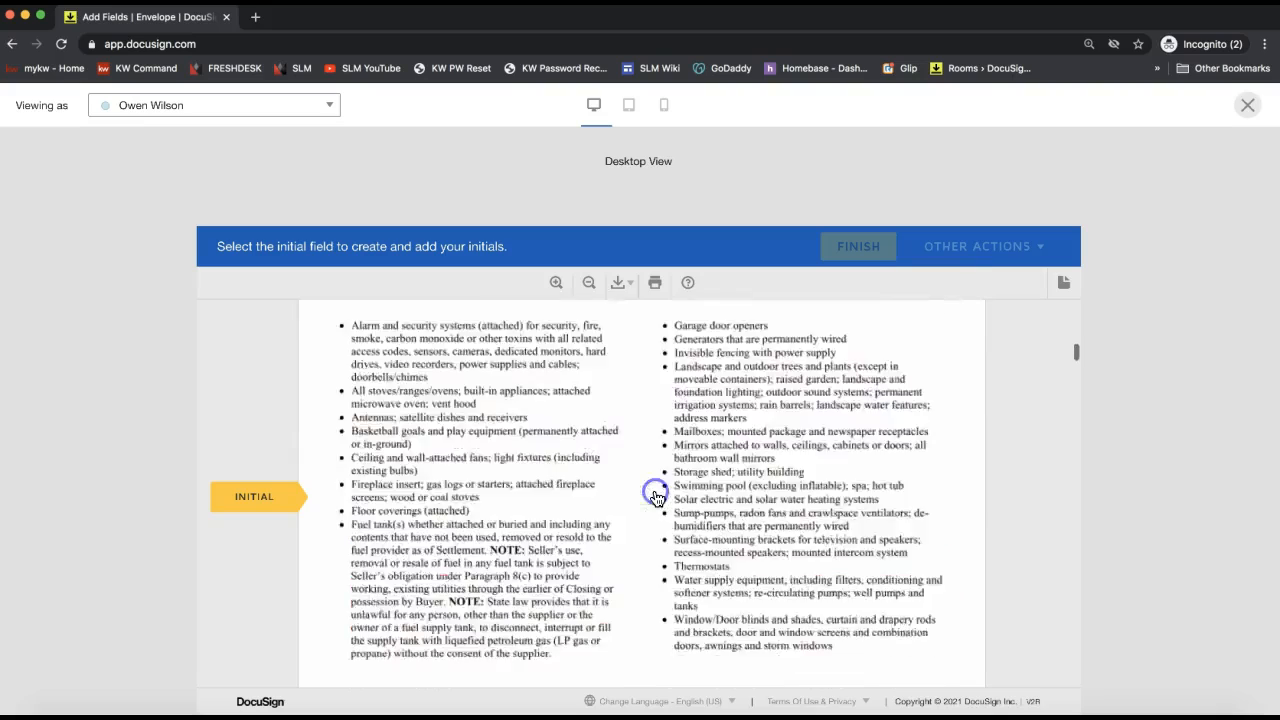
{"action": "left_click", "coordinate": [652, 490]}
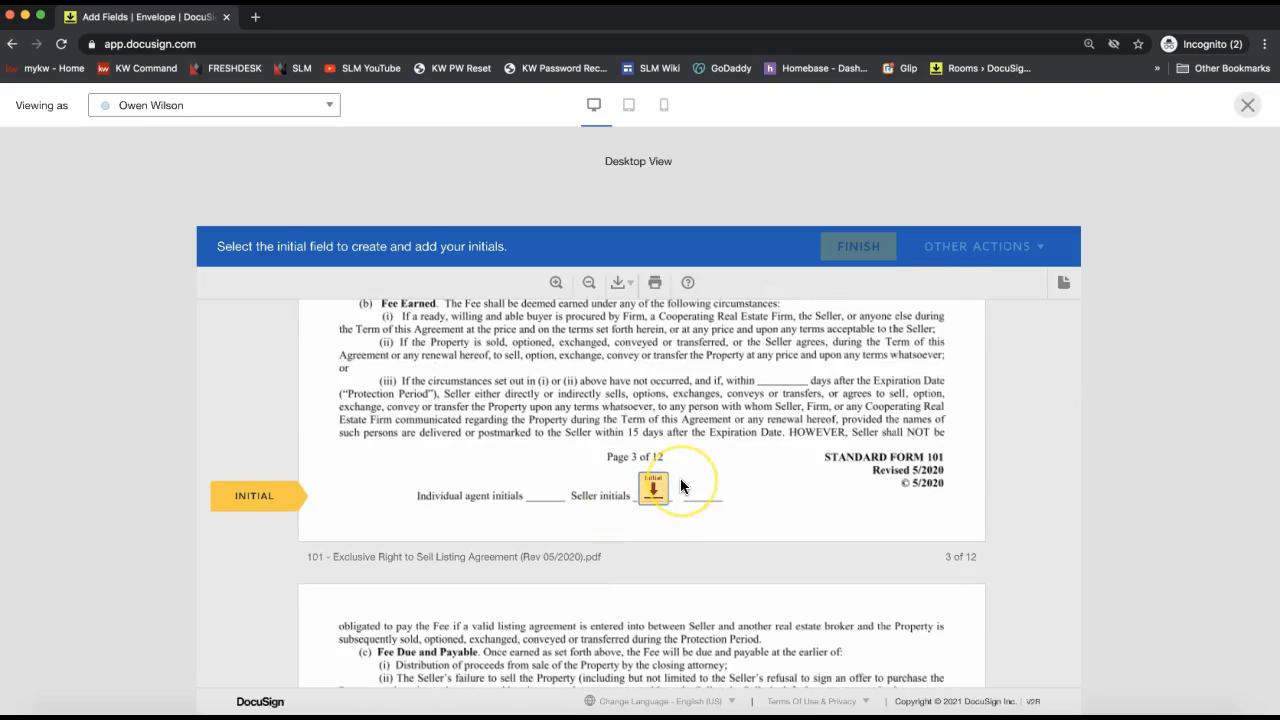
{"action": "scroll", "coordinate": [760, 487], "scroll_direction": "up", "scroll_amount": 2}
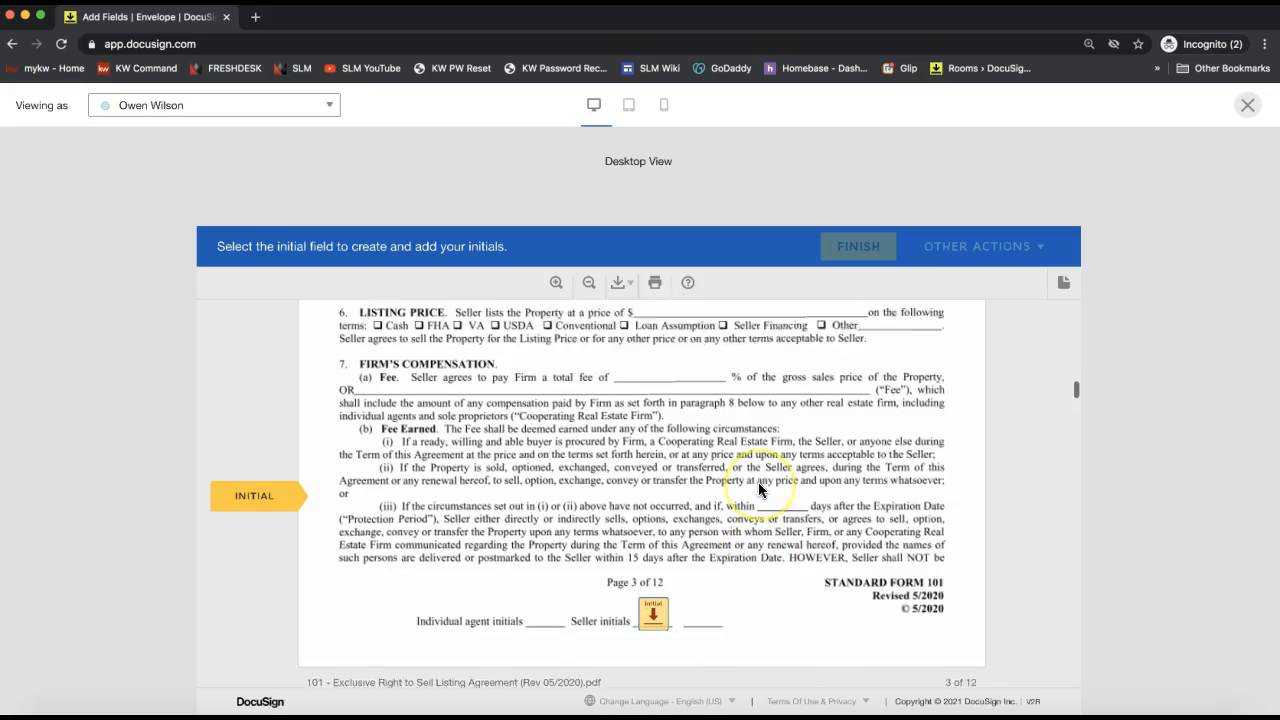
{"action": "scroll", "coordinate": [758, 415], "scroll_direction": "up", "scroll_amount": 5}
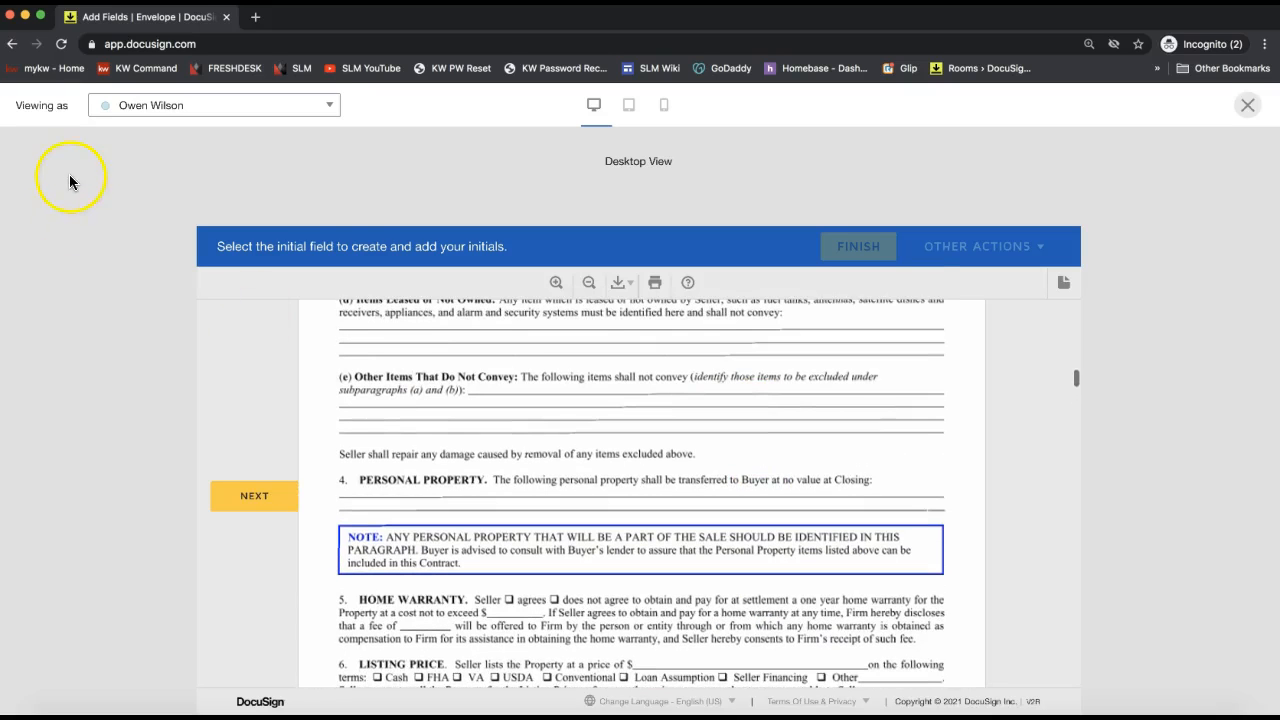
Step: Close the recipient preview and send the envelope to the seller and the listing agent
{"action": "left_click", "coordinate": [1247, 106]}
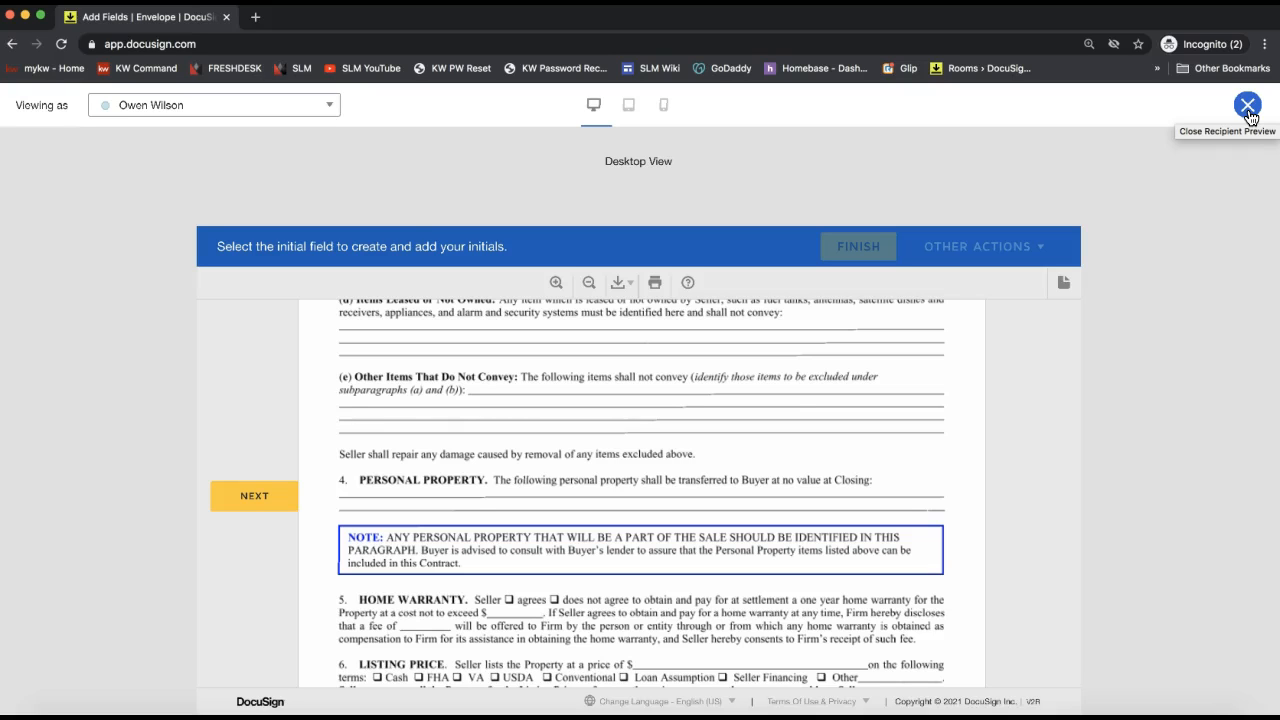
{"action": "left_click", "coordinate": [1248, 110]}
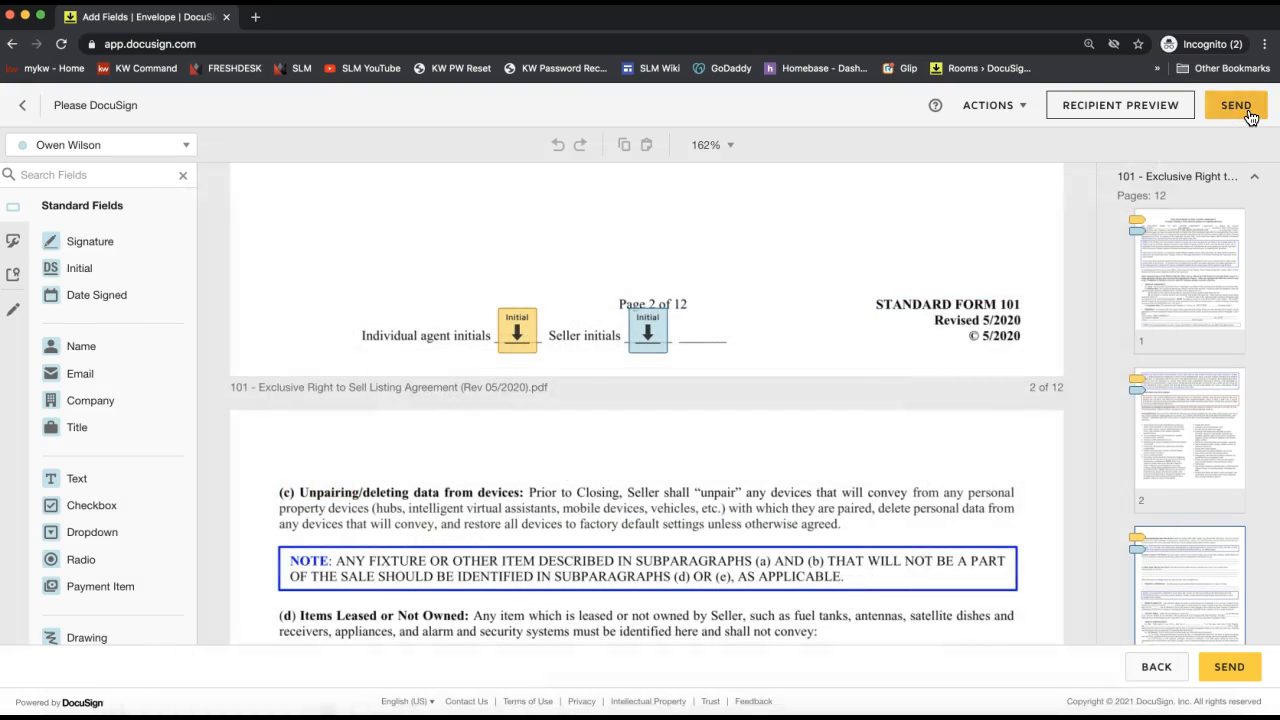
{"action": "left_click", "coordinate": [1249, 114]}
{"action": "left_click", "coordinate": [1247, 110]}
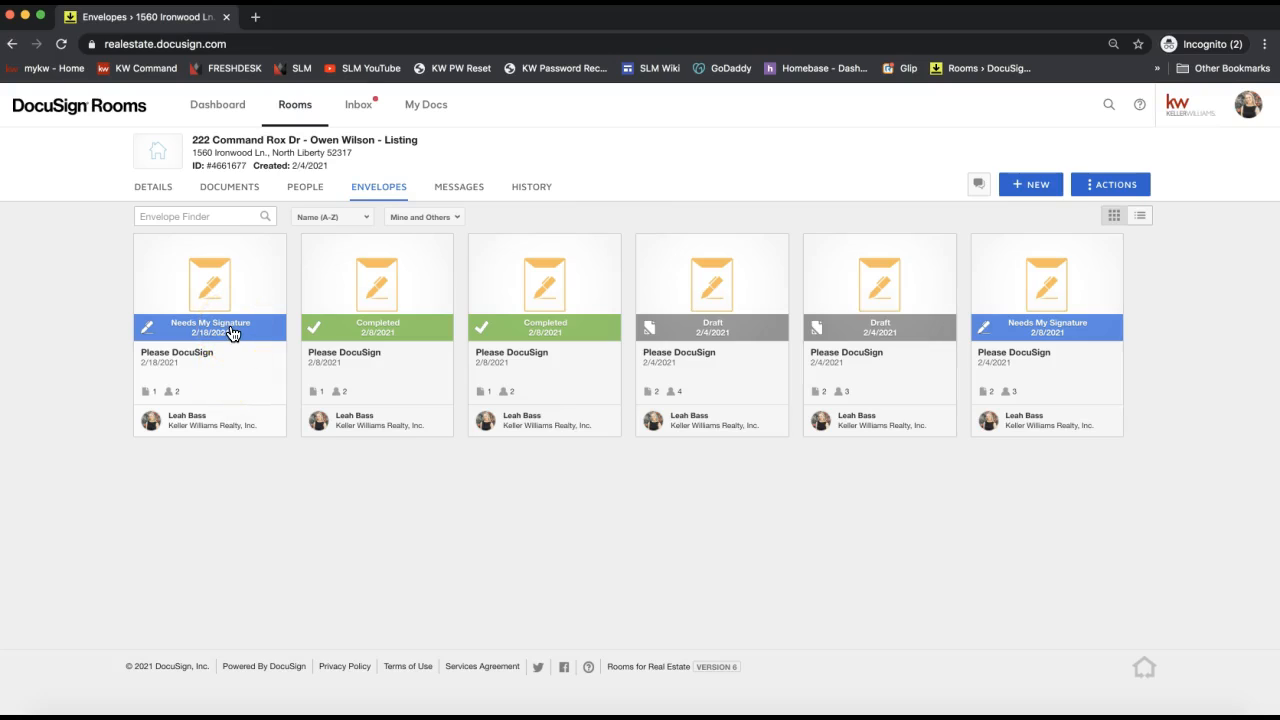
Step: Open the envelope dated 2/18/2021 that needs the agent's signature and start signing it
{"action": "left_click", "coordinate": [185, 335]}
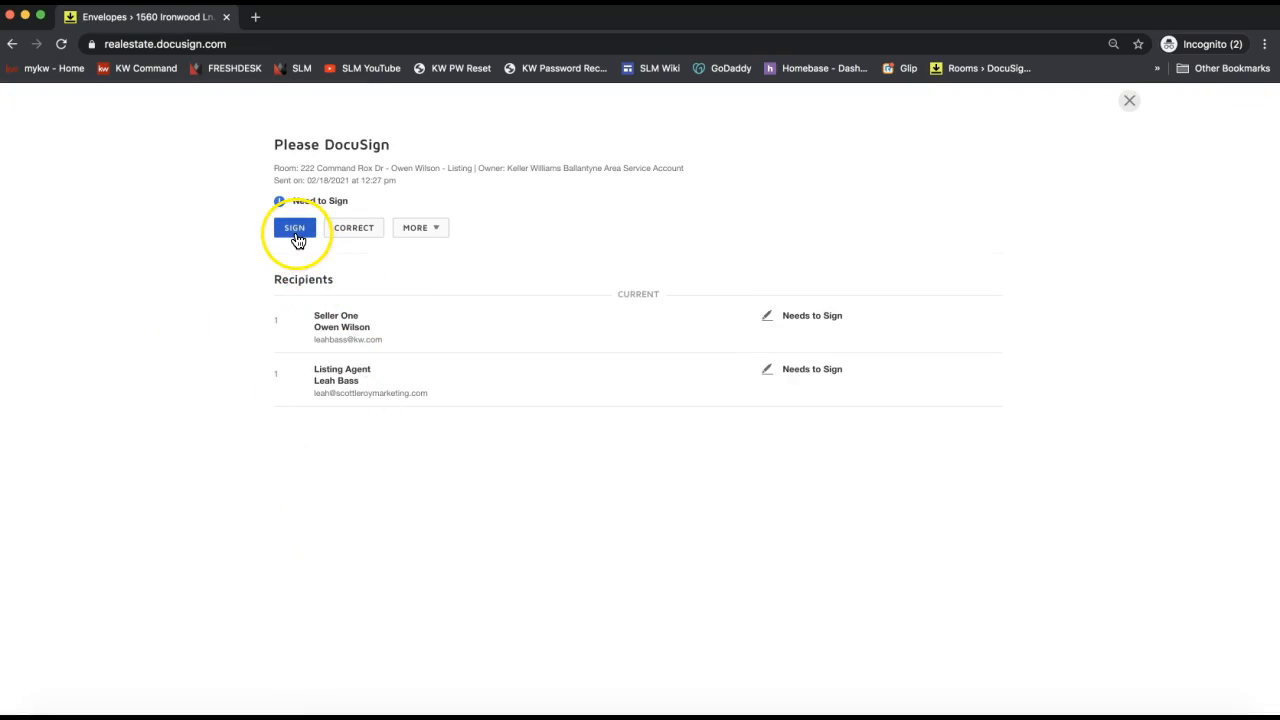
{"action": "left_click_drag", "start_coordinate": [350, 201], "coordinate": [280, 200]}
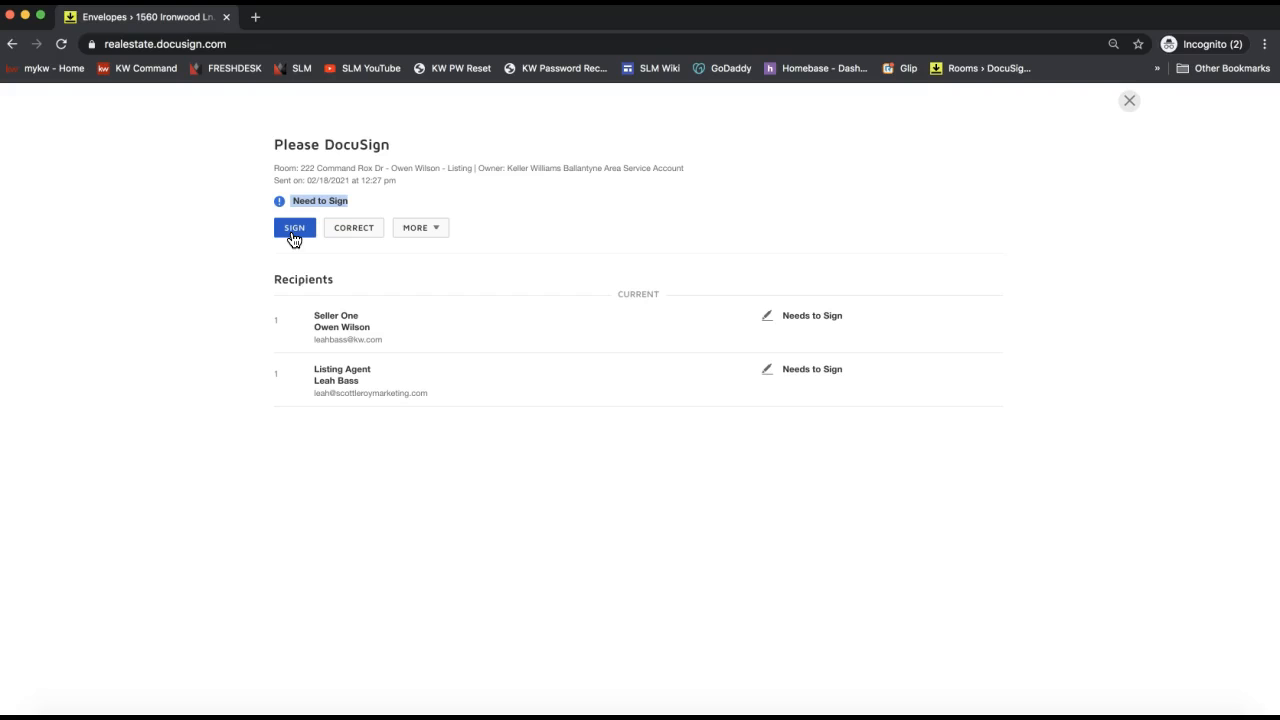
{"action": "left_click", "coordinate": [294, 228]}
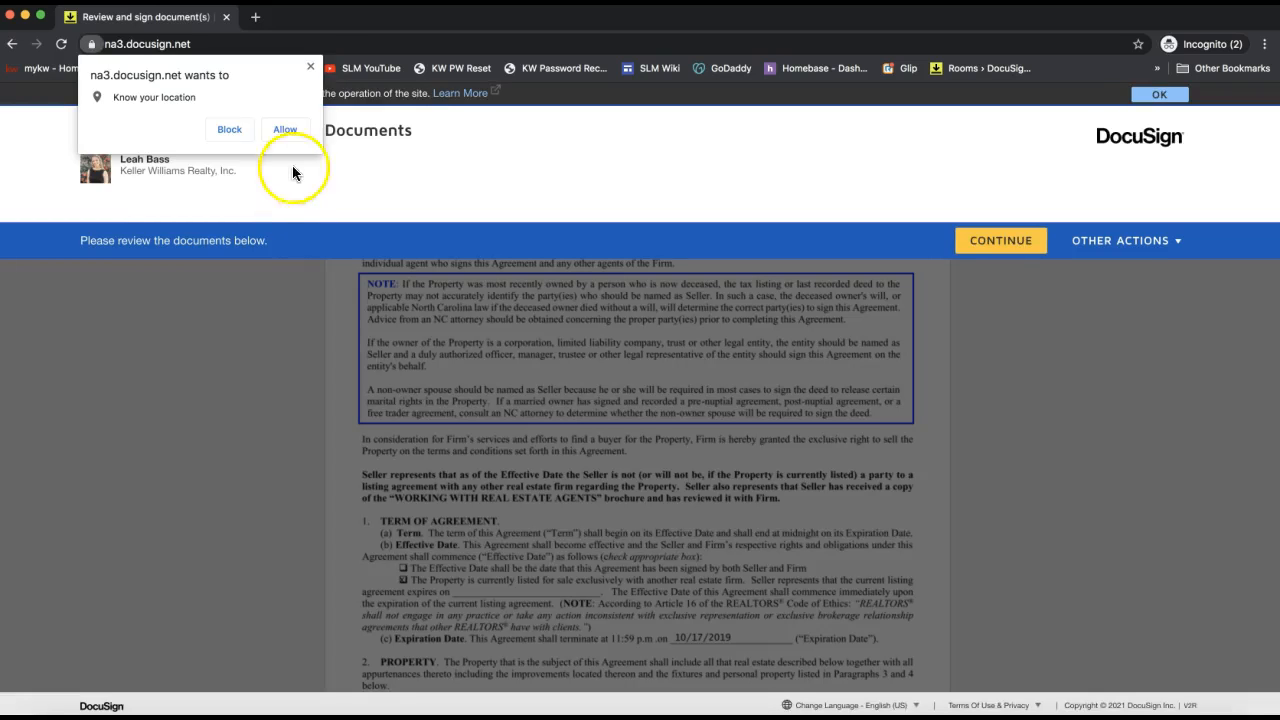
Step: Allow the signing site to use the location, dismiss the location notice and continue to the agreement
{"action": "left_click", "coordinate": [292, 131]}
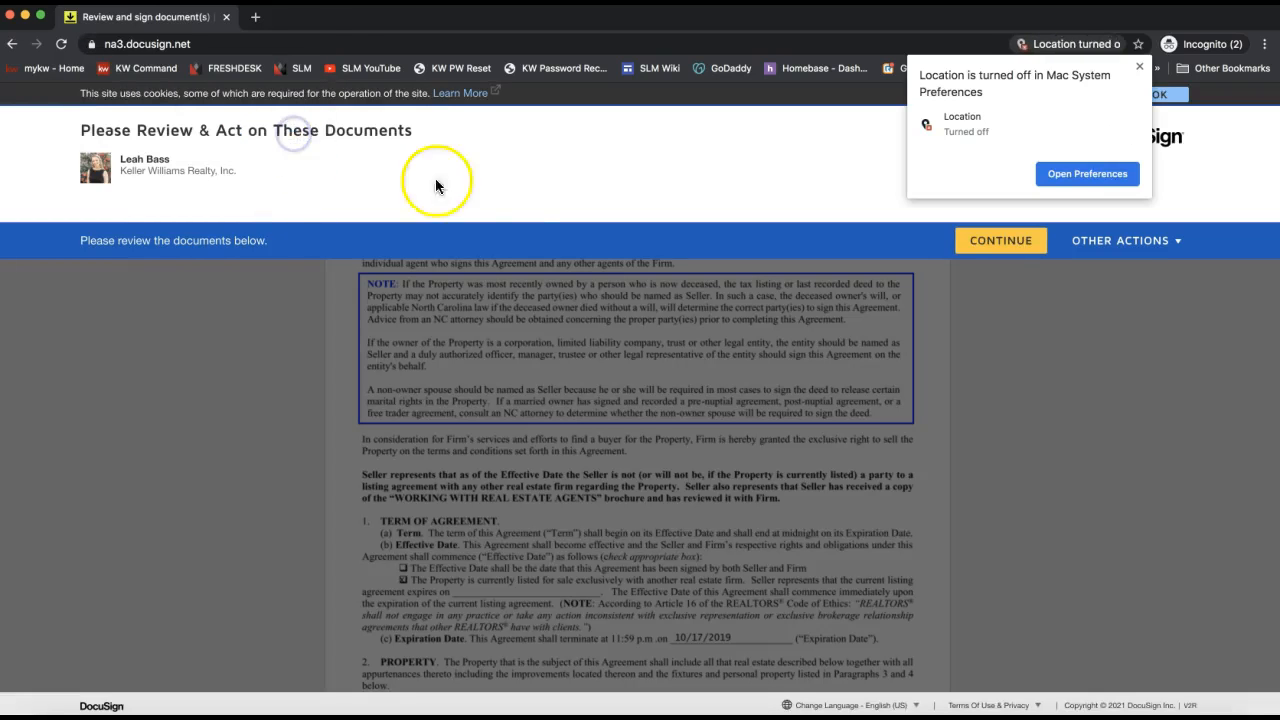
{"action": "left_click", "coordinate": [1136, 67]}
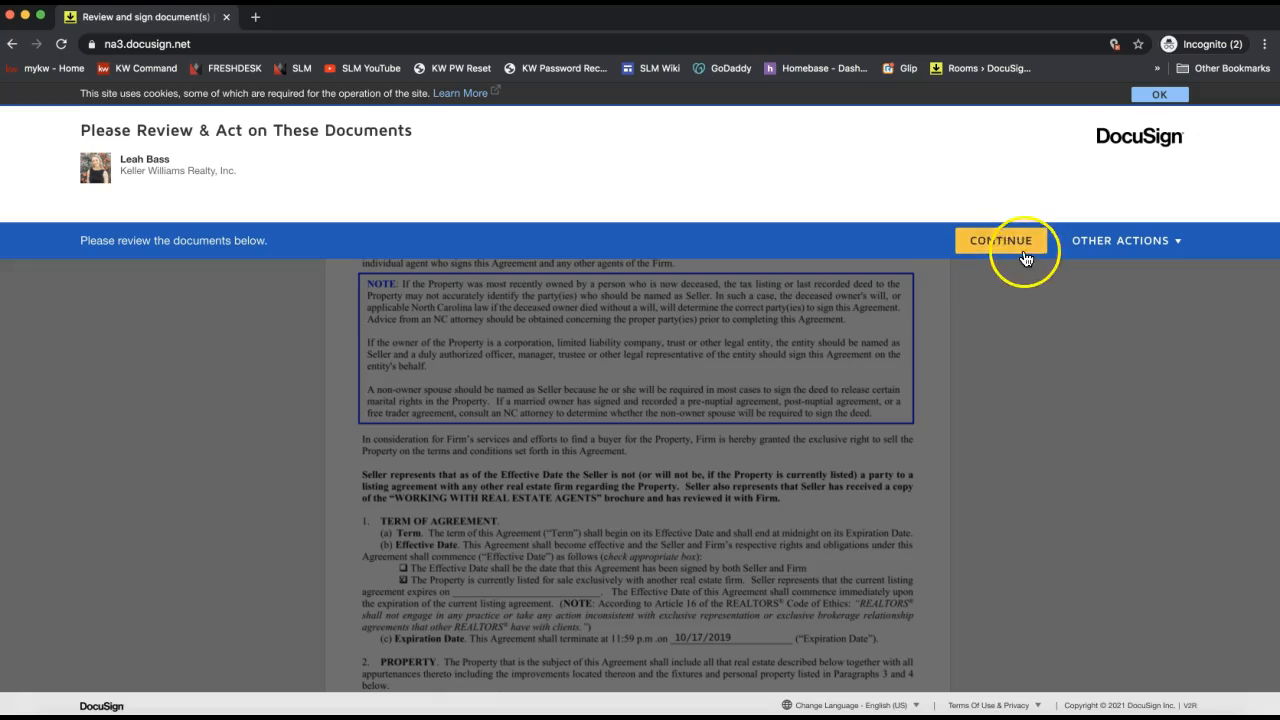
{"action": "left_click", "coordinate": [1016, 250]}
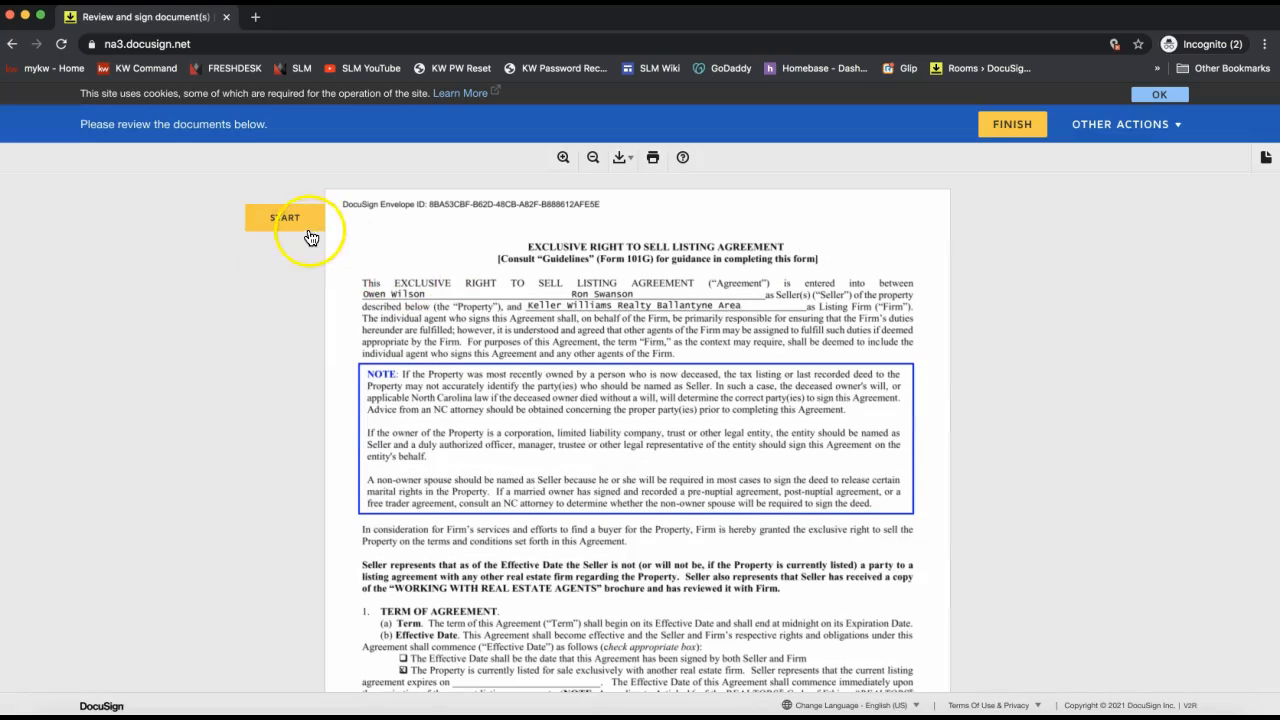
Step: Start the guided signing and apply the individual agent initials on pages 1 through 11 of the listing agreement
{"action": "left_click", "coordinate": [298, 220]}
{"action": "left_click", "coordinate": [558, 438]}
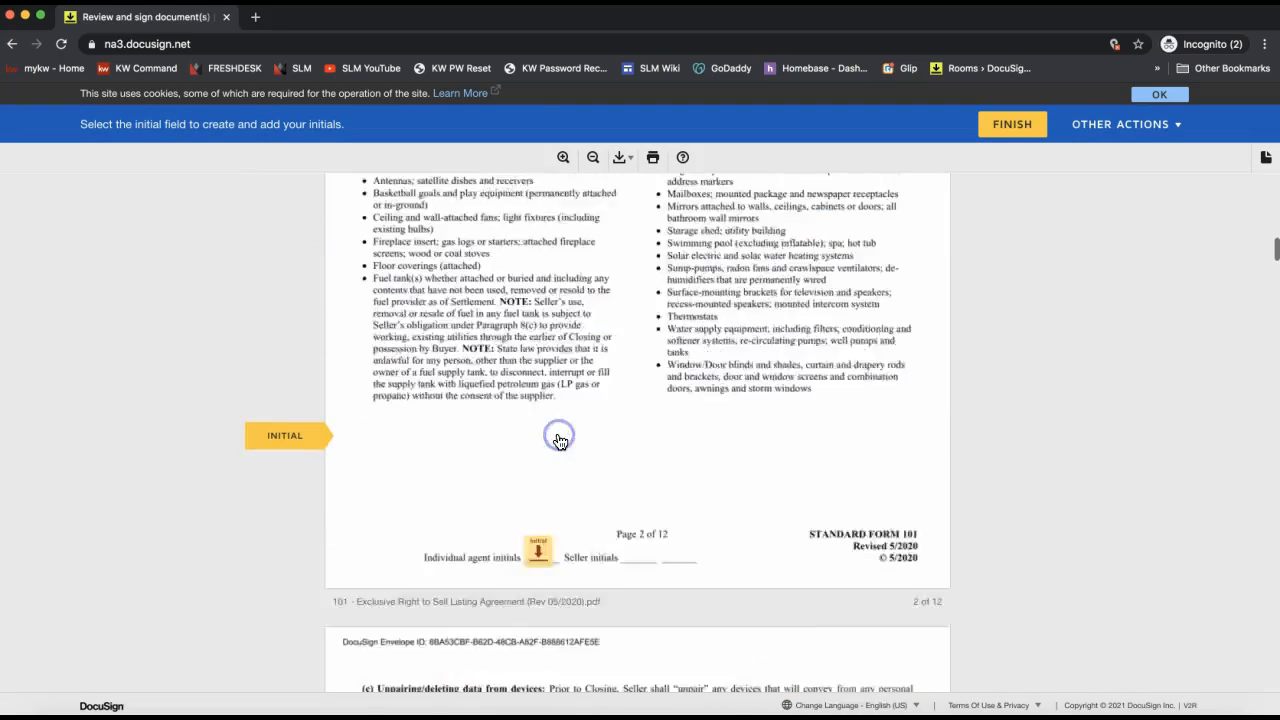
{"action": "left_click", "coordinate": [553, 432]}
{"action": "left_click", "coordinate": [539, 430]}
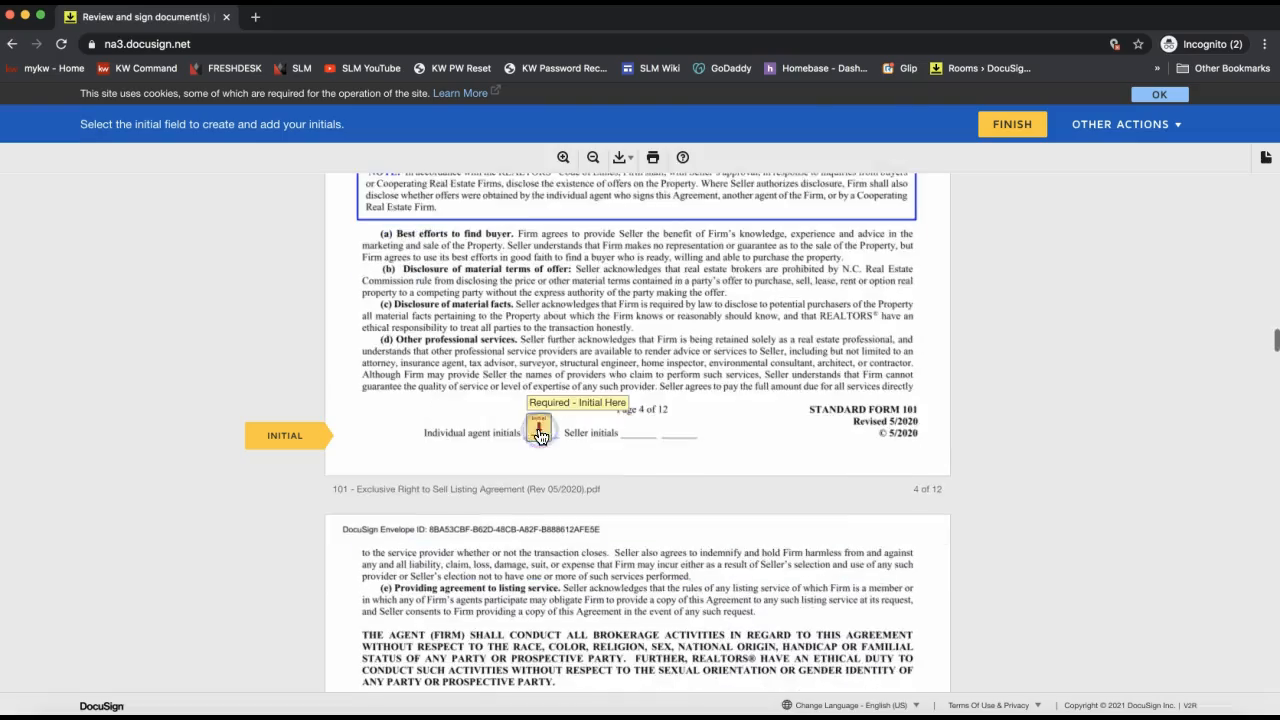
{"action": "left_click", "coordinate": [539, 432]}
{"action": "left_click", "coordinate": [539, 433]}
{"action": "left_click", "coordinate": [539, 433]}
{"action": "left_click", "coordinate": [539, 433]}
{"action": "left_click", "coordinate": [539, 433]}
{"action": "left_click", "coordinate": [539, 433]}
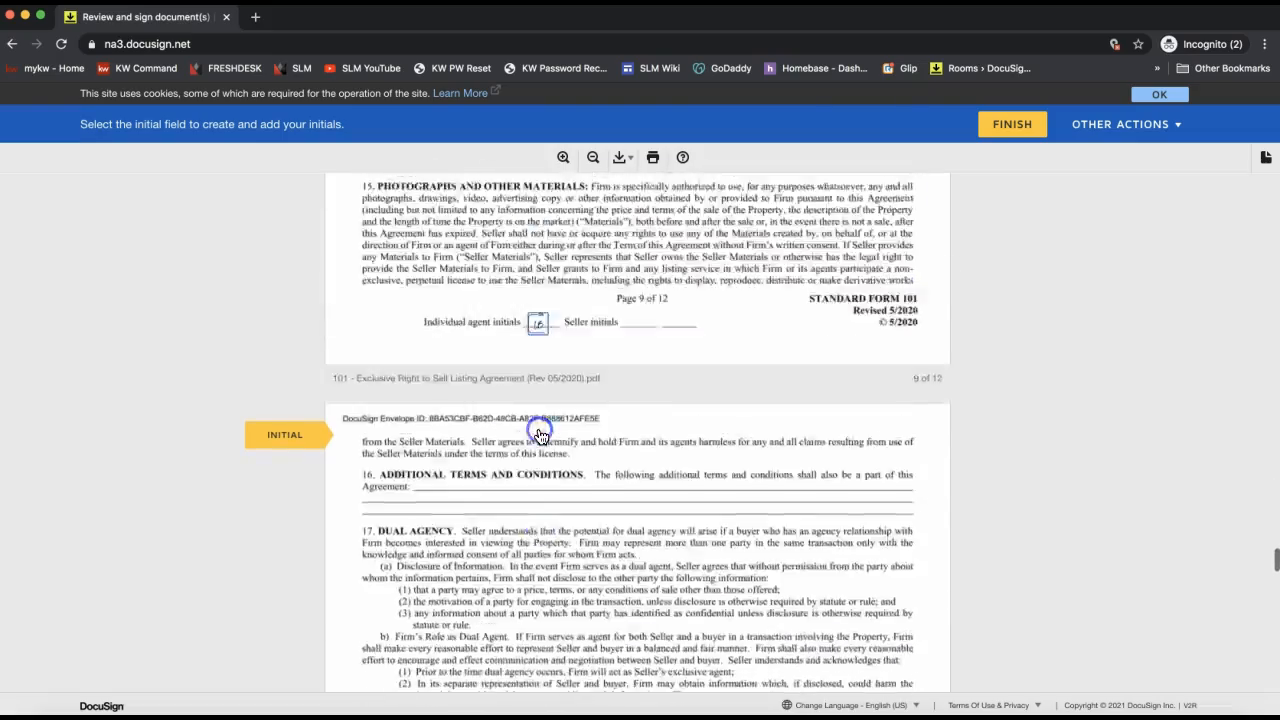
{"action": "left_click", "coordinate": [539, 433]}
{"action": "left_click", "coordinate": [539, 433]}
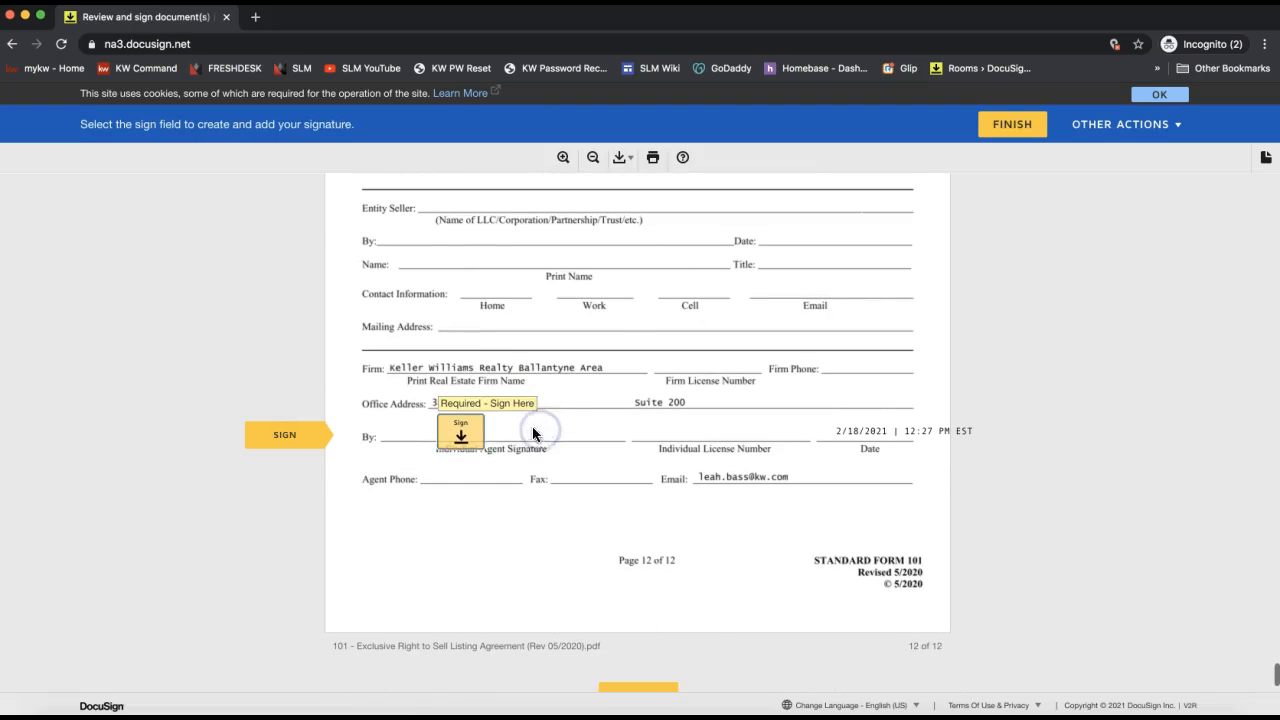
Step: Apply the individual agent signature on page 12 and finish signing the envelope
{"action": "left_click", "coordinate": [466, 442]}
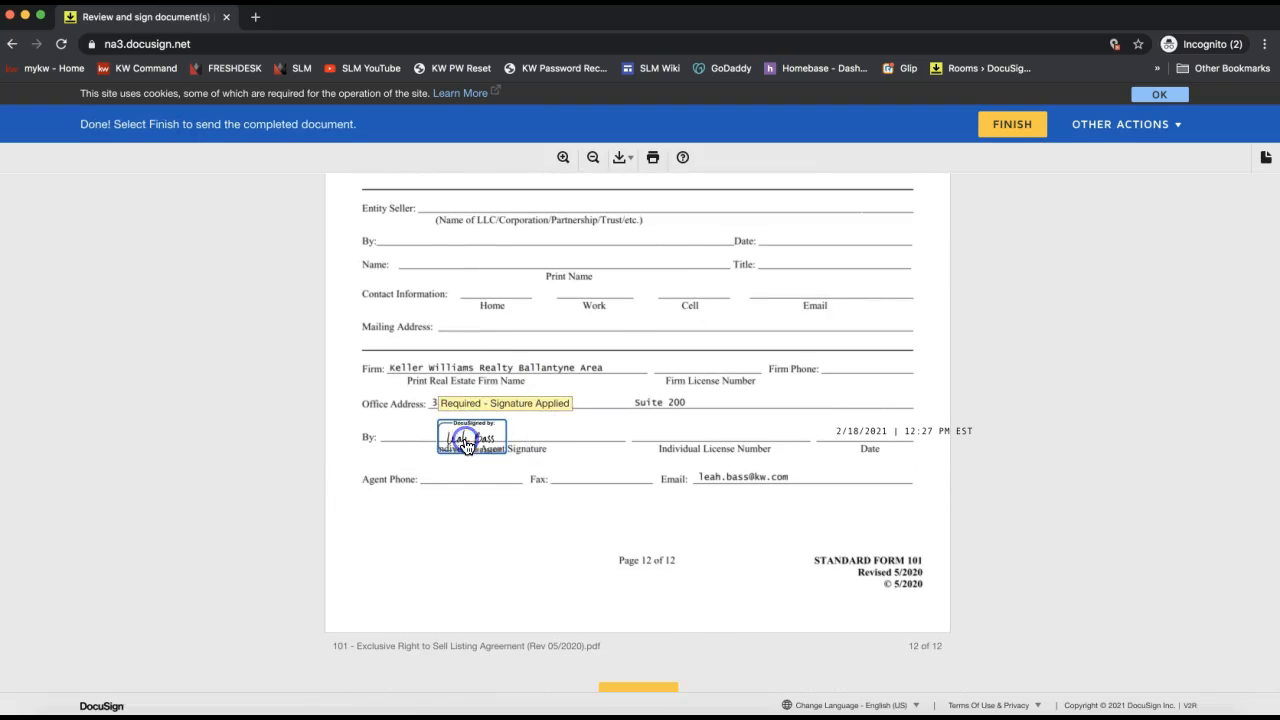
{"action": "left_click", "coordinate": [1010, 128]}
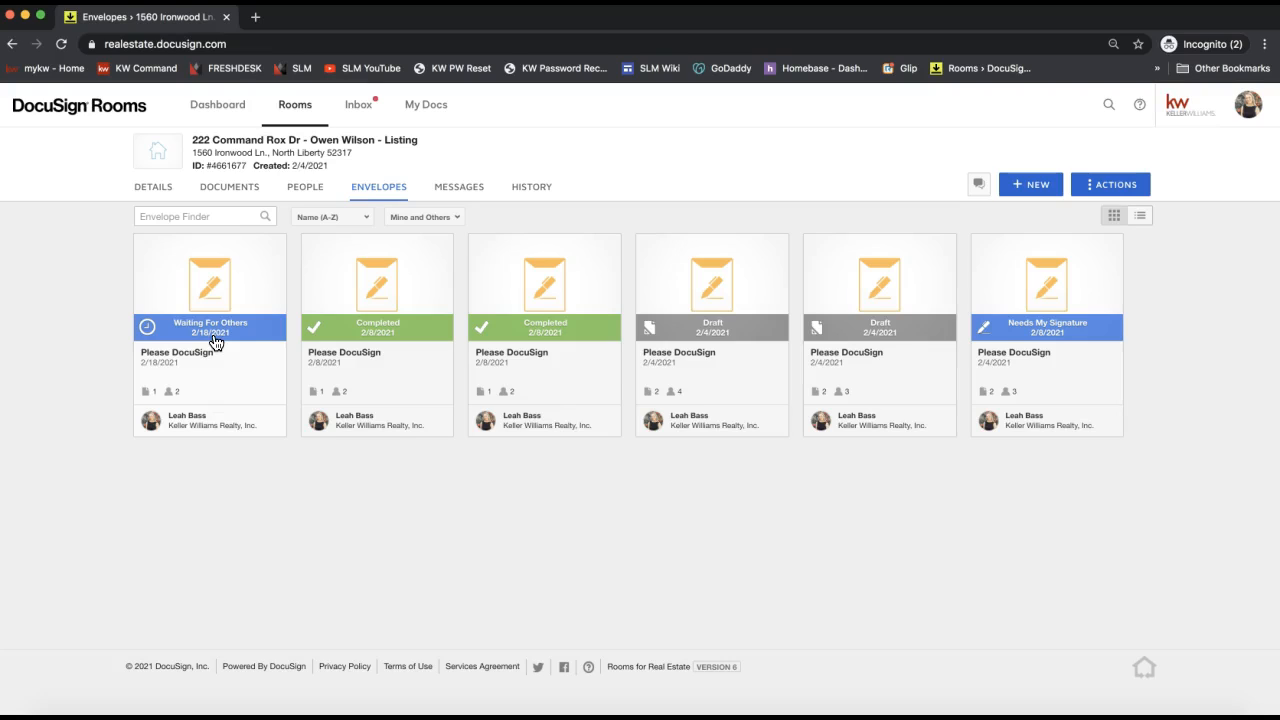
Step: Open the documents of the listing room
{"action": "left_click", "coordinate": [225, 199]}
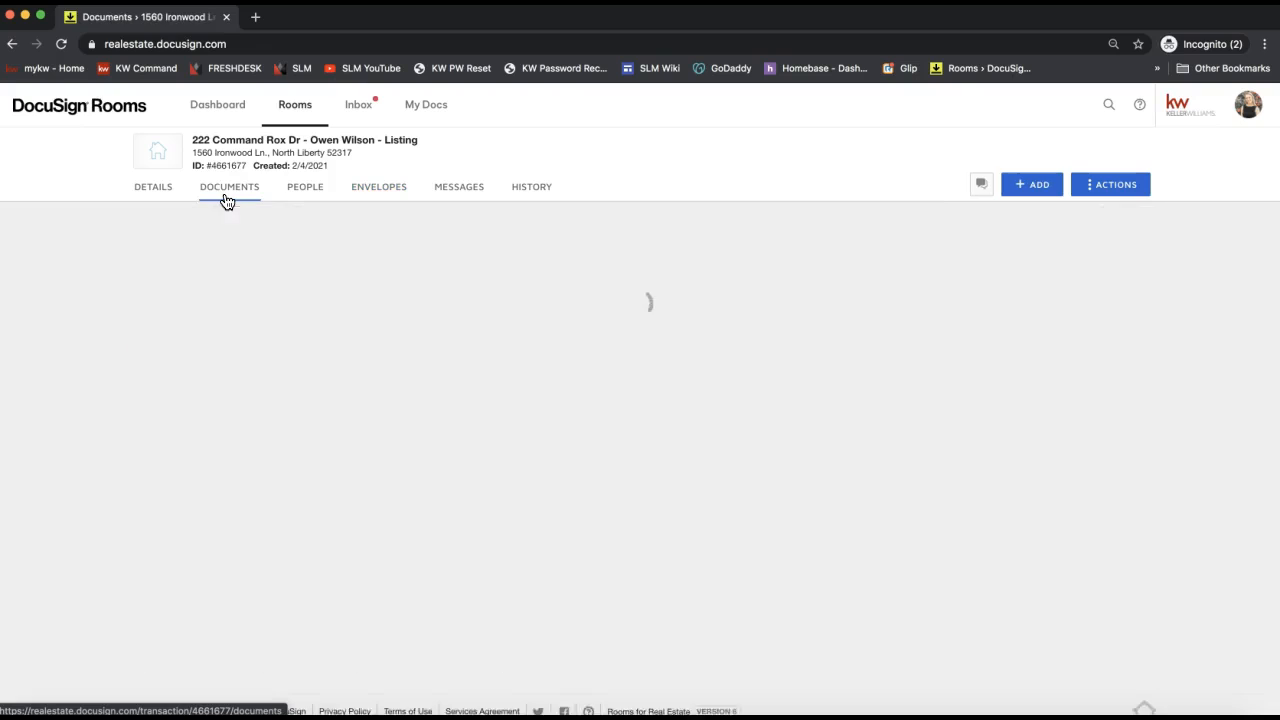